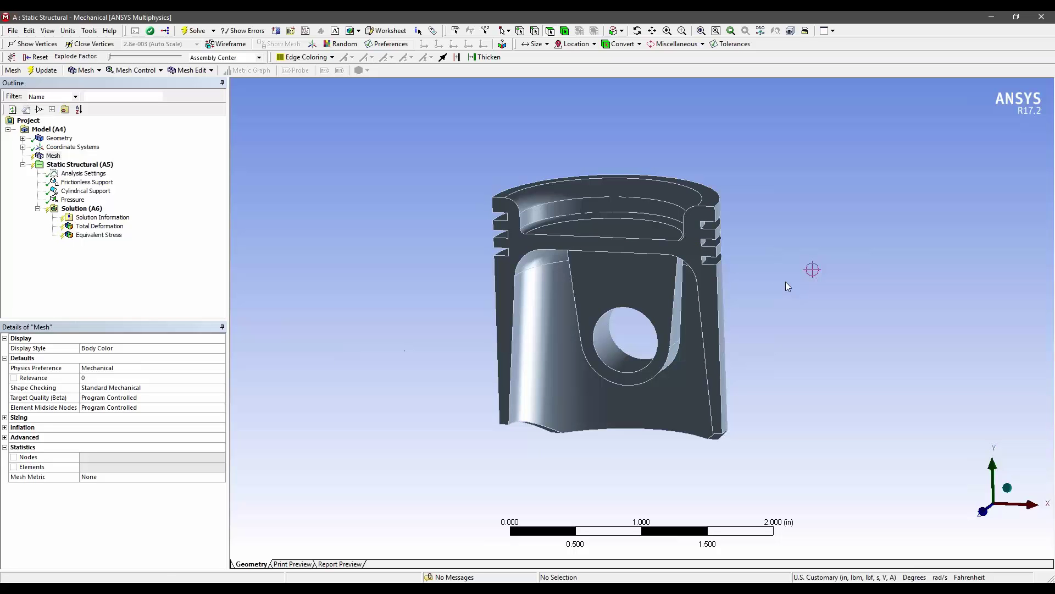
Orbit the unmeshed half piston to view it from another angle.
middle_click_drag(763, 284, 839, 323)
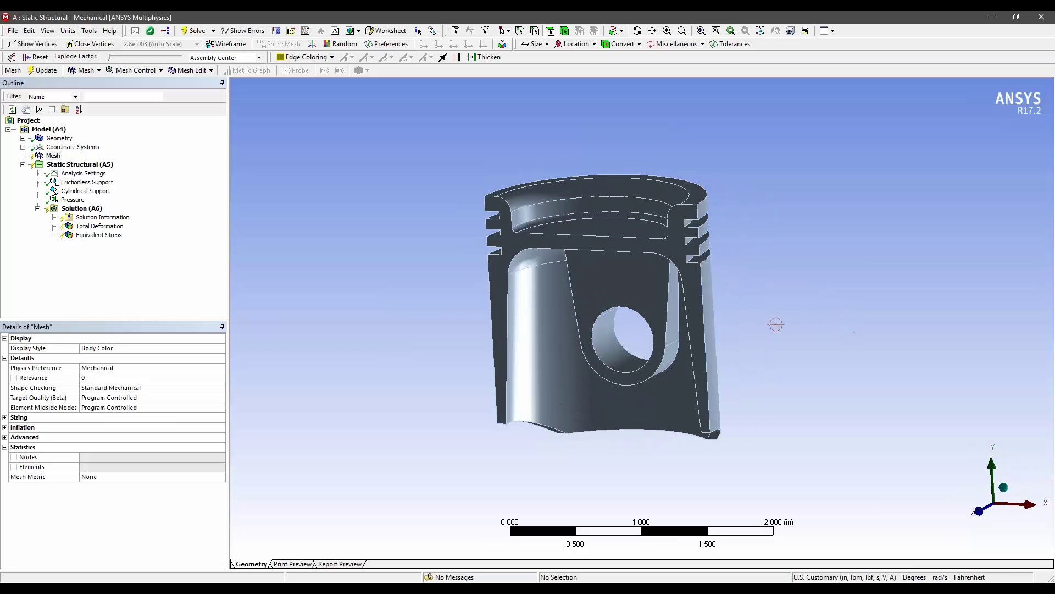
Generate the piston mesh (9097 nodes, 4751 elements) and set Display Style to Element Quality.
right_click(51, 161)
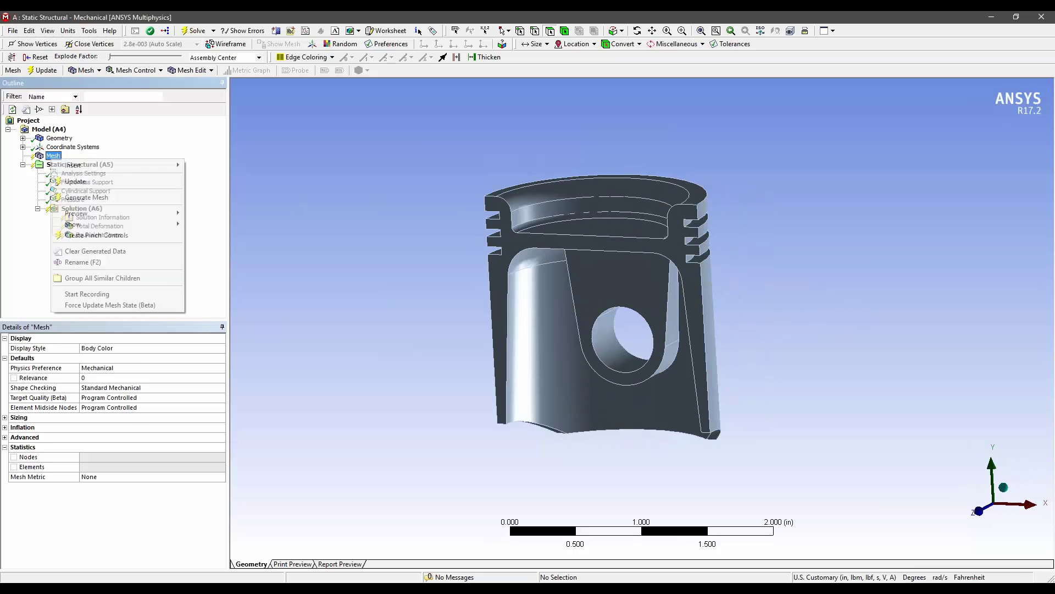
left_click(96, 197)
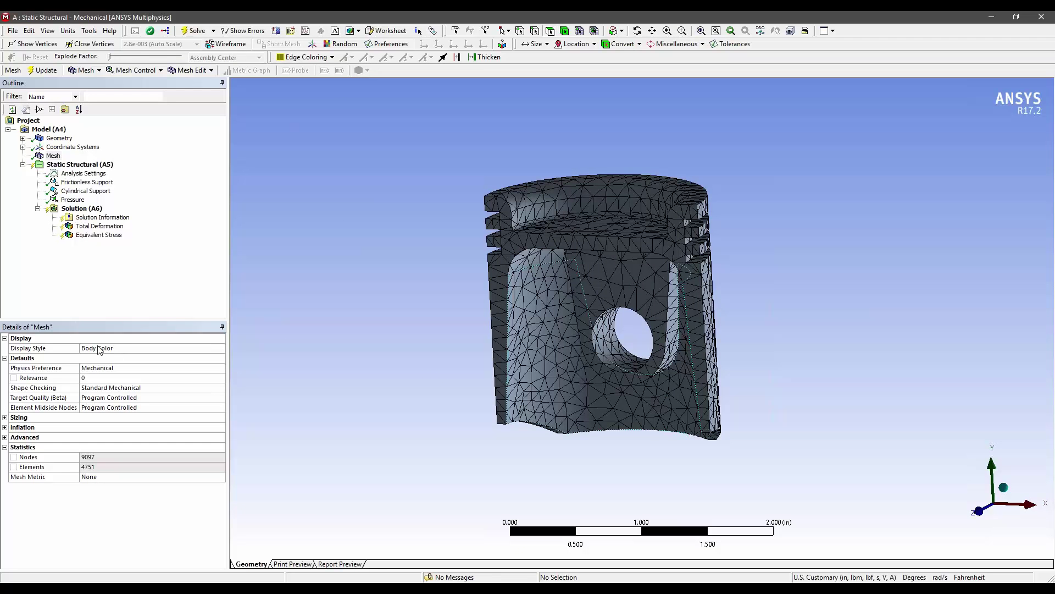
left_click(53, 156)
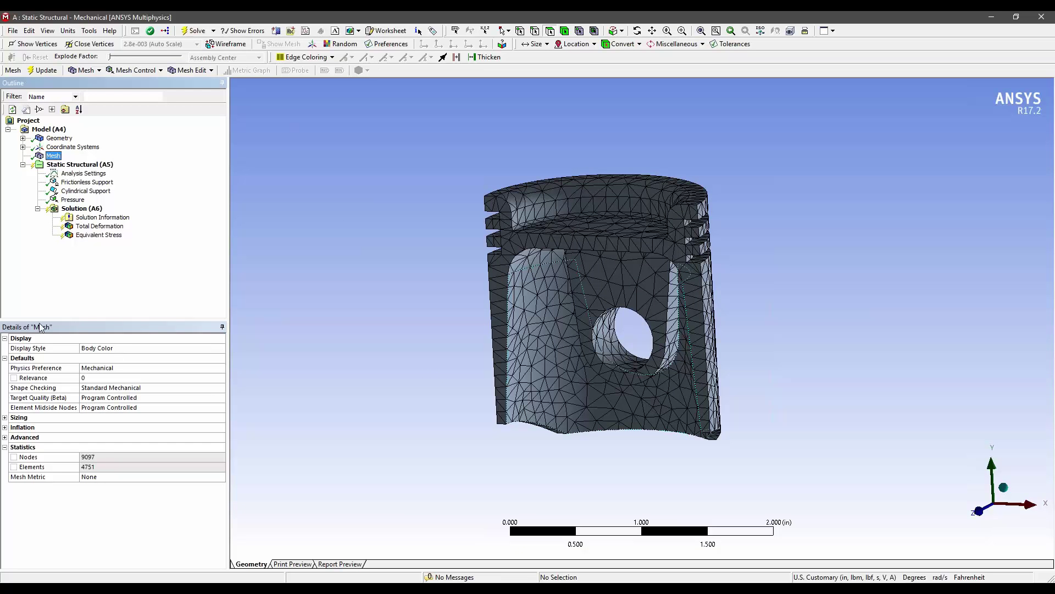
left_click(115, 348)
left_click(220, 349)
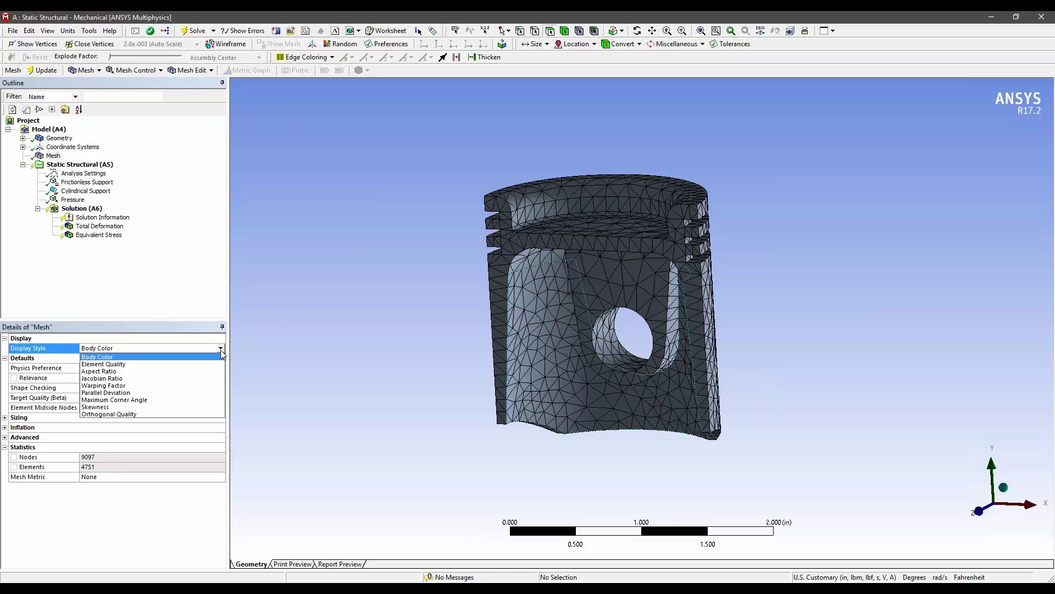
left_click(131, 365)
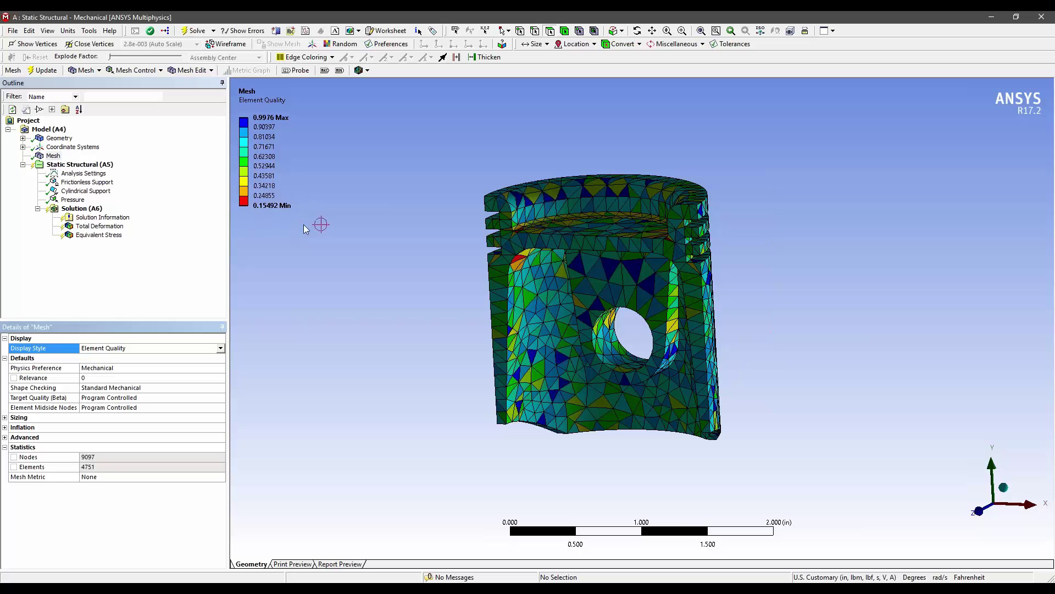
Switch Display Style to Aspect Ratio (1.2066–14.883) and orbit the piston to inspect the contour.
left_click(267, 205)
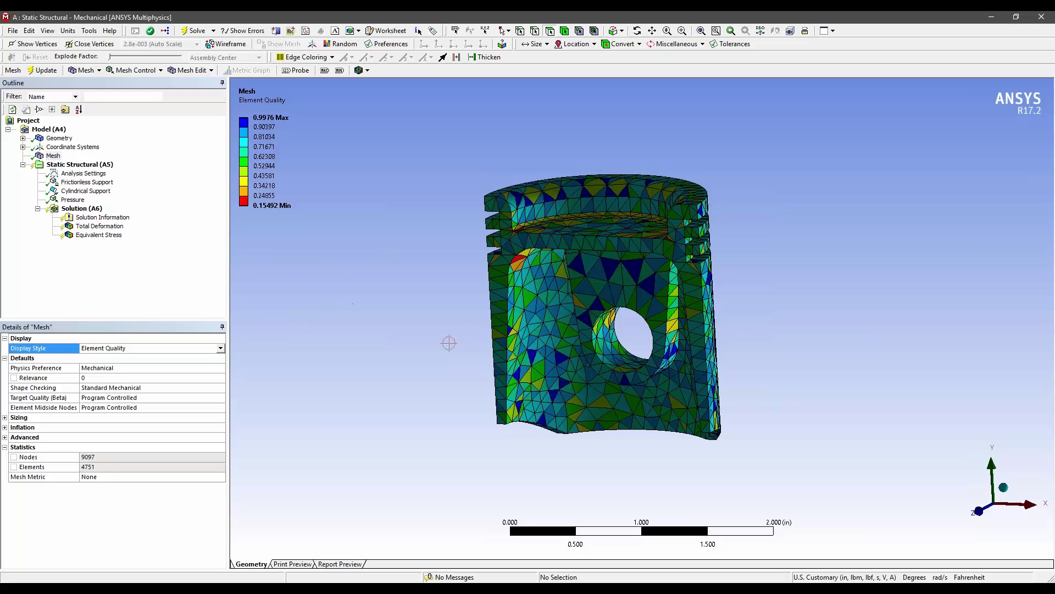
middle_click_drag(407, 350, 307, 343)
left_click(220, 348)
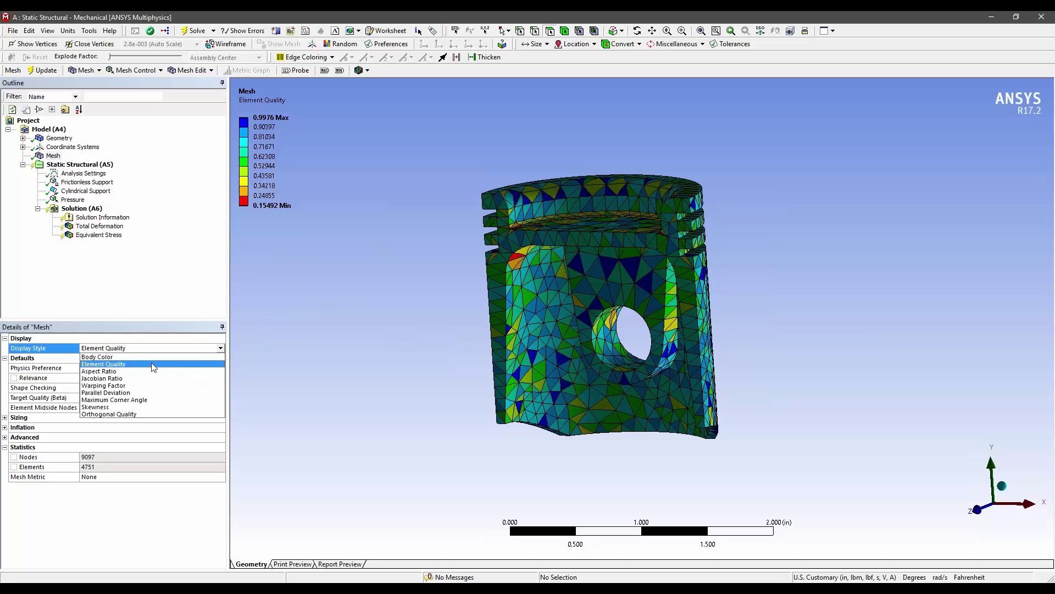
left_click(139, 372)
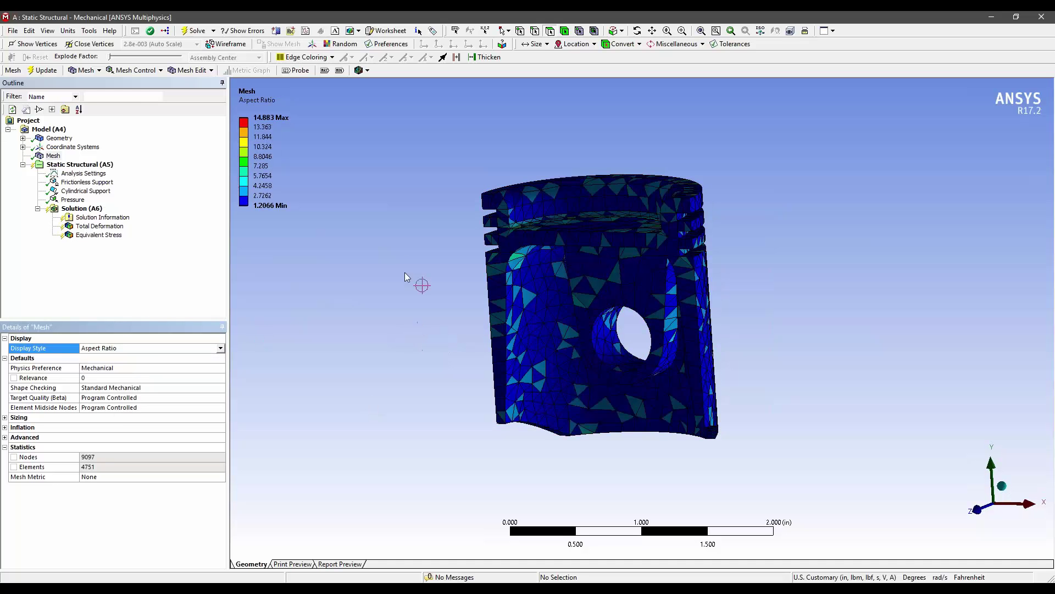
middle_click_drag(393, 289, 430, 299)
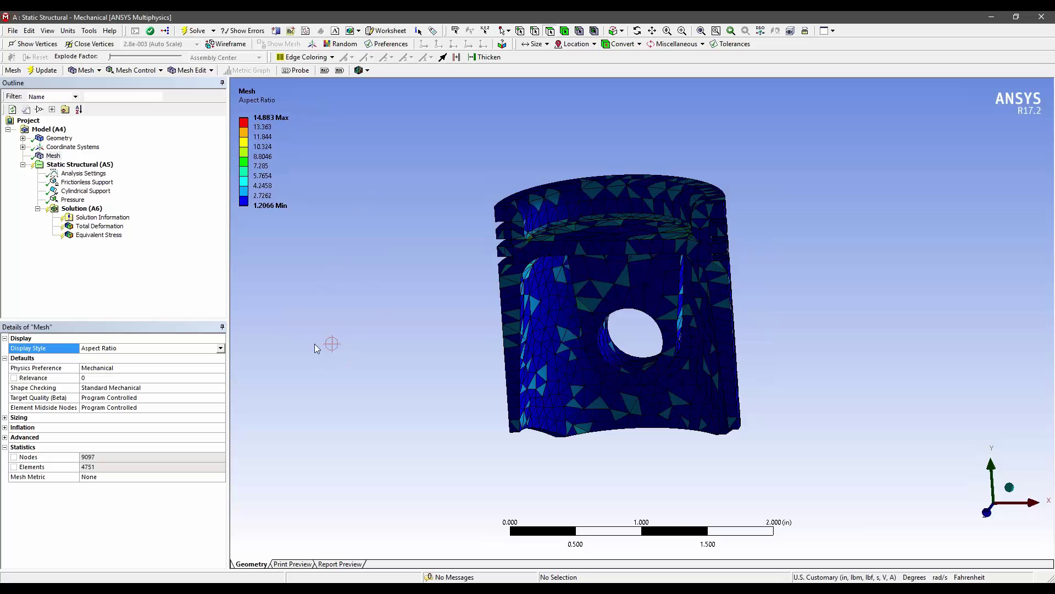
Set Display Style to Jacobian Ratio (-100 to 1464.5) and turn the piston to a front view.
left_click(221, 348)
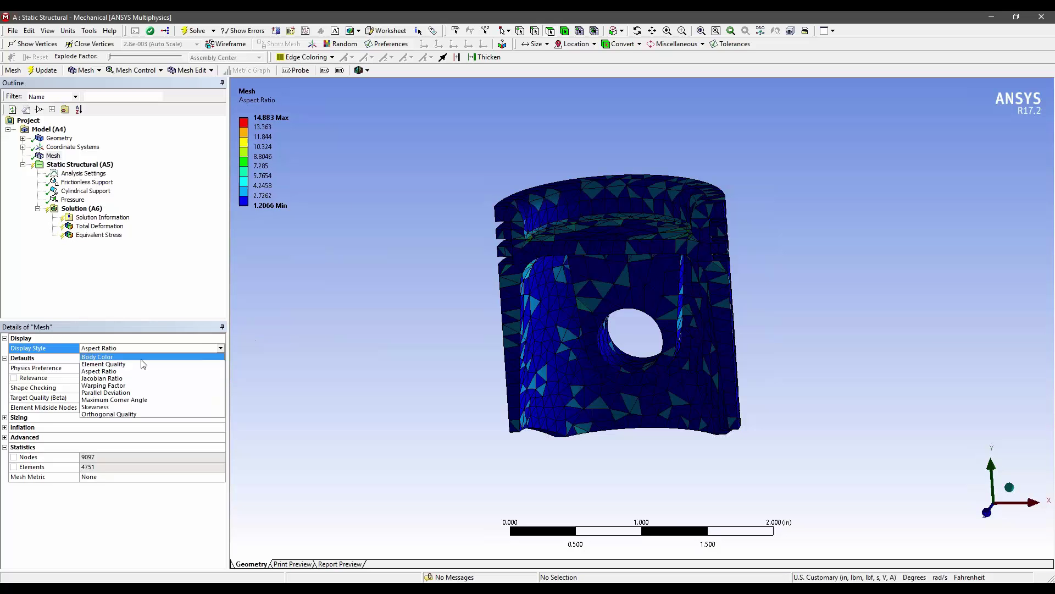
left_click(114, 378)
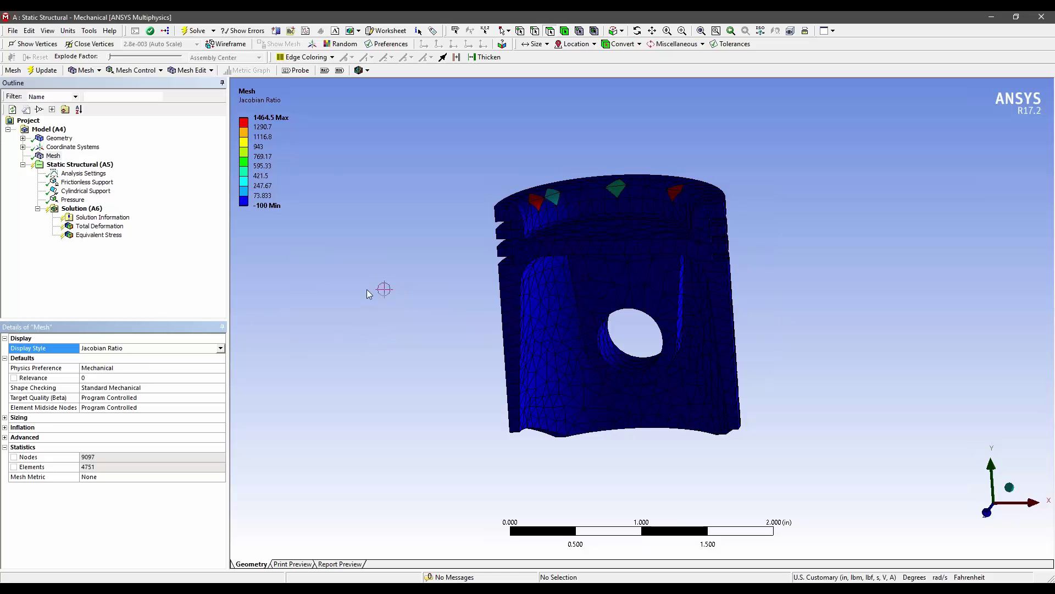
mouse_move(803, 228)
middle_mouse_down()
mouse_move(812, 229)
mouse_move(809, 209)
mouse_move(798, 224)
middle_mouse_up()
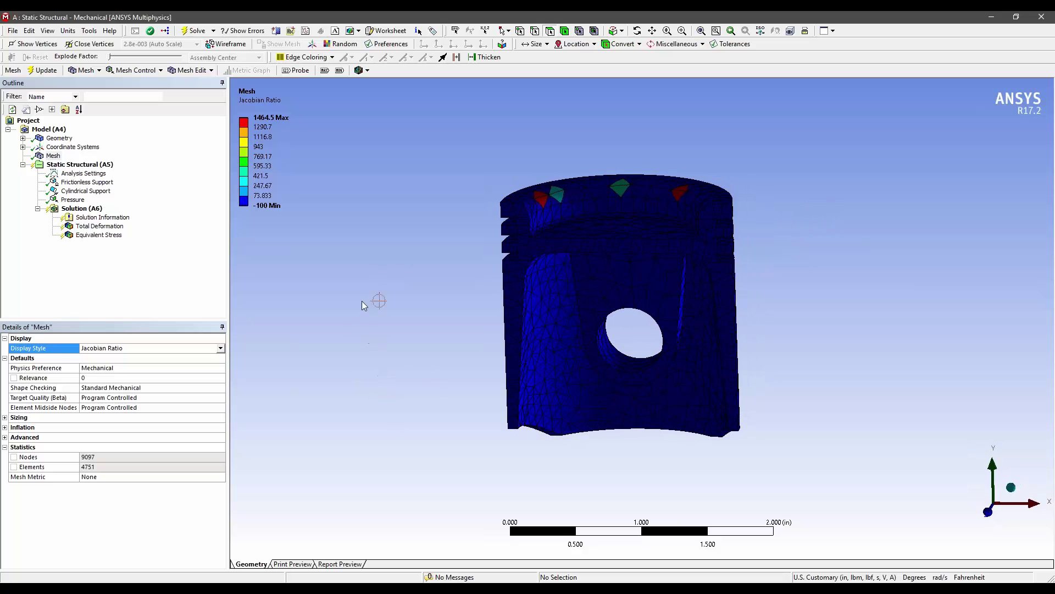
left_click(110, 30)
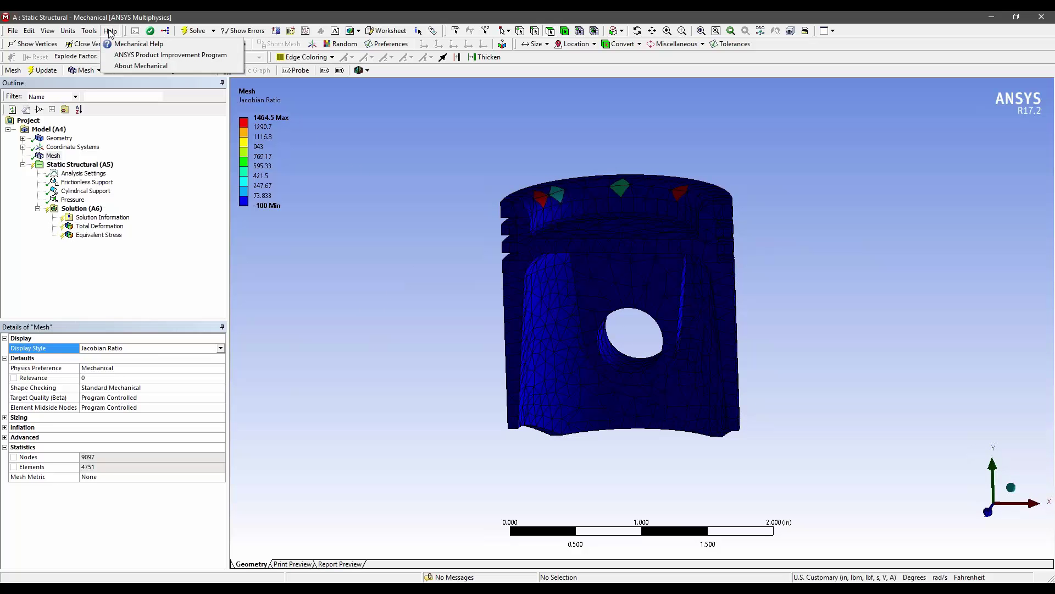
In Mechanical Help, go to Meshing User's Guide > Global Mesh Controls > Statistics Group > Mesh Metric.
left_click(163, 44)
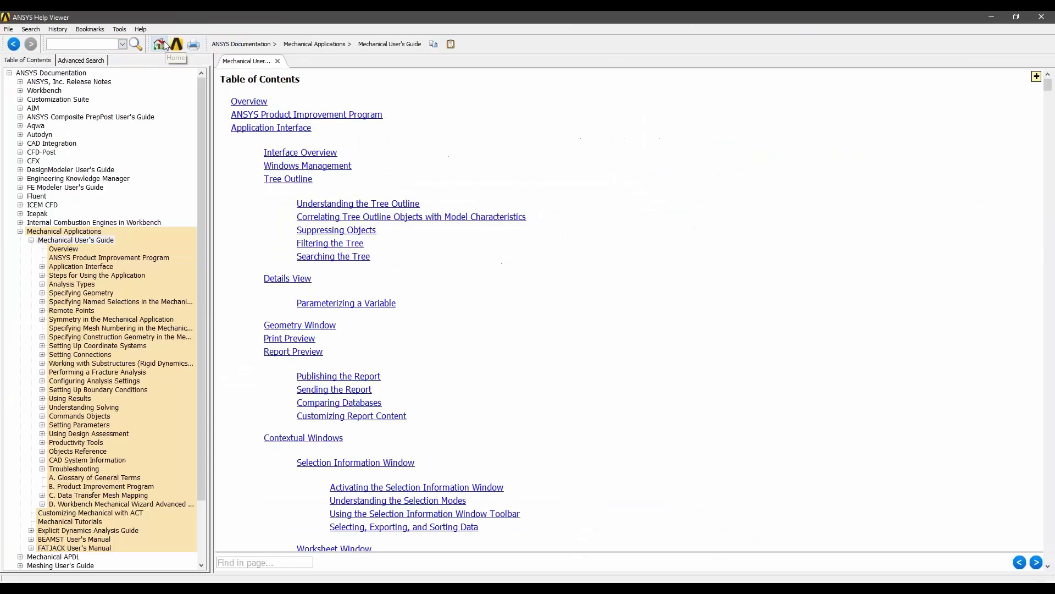
left_click(20, 231)
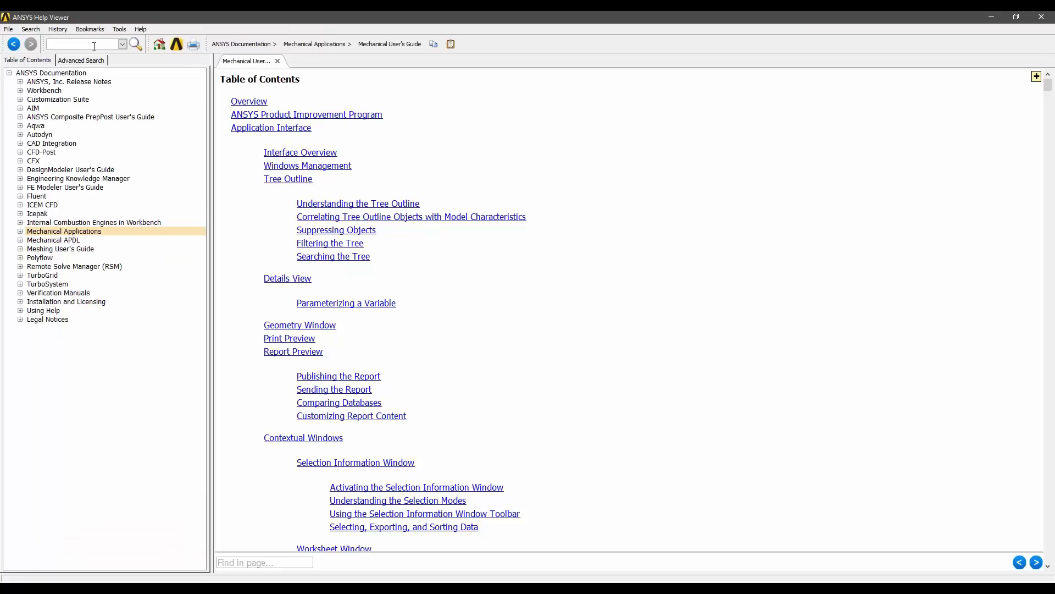
left_click(20, 249)
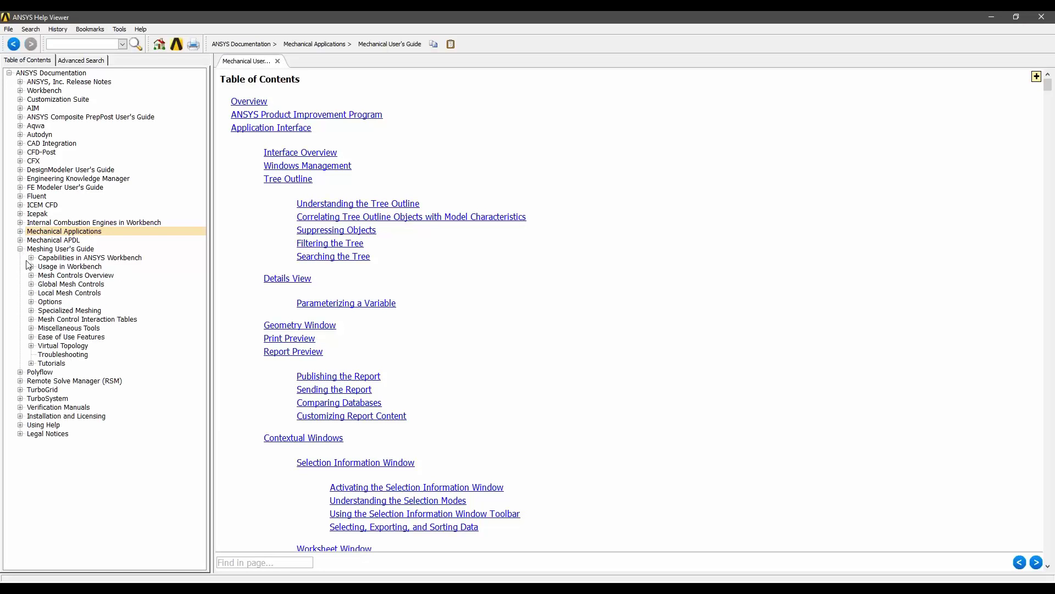
left_click(32, 284)
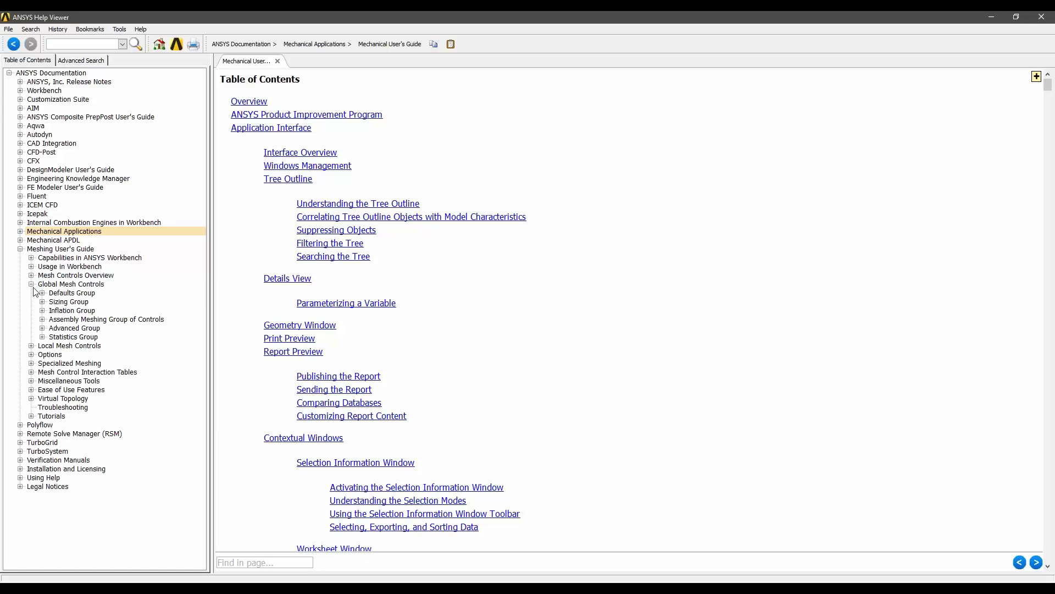
left_click(42, 337)
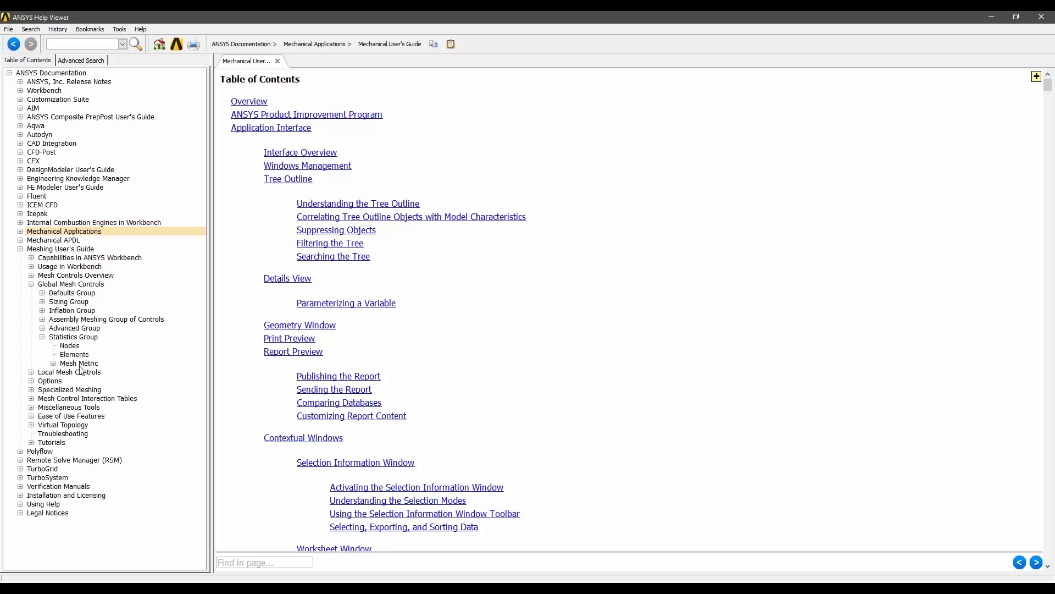
left_click(80, 365)
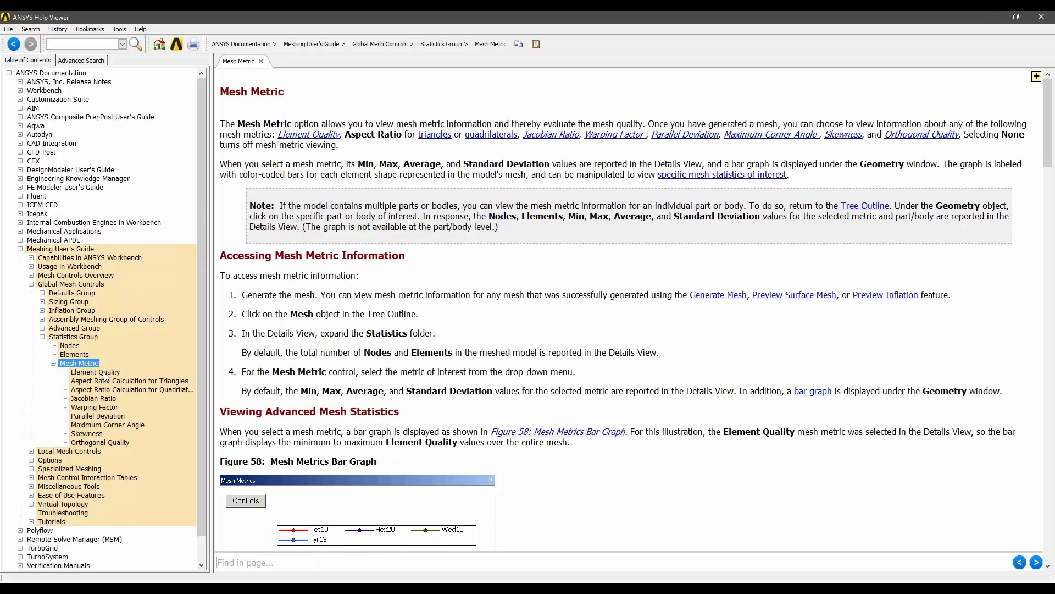
Read the Element Quality, Aspect Ratio and Jacobian Ratio help pages, then close the Help Viewer.
left_click(104, 371)
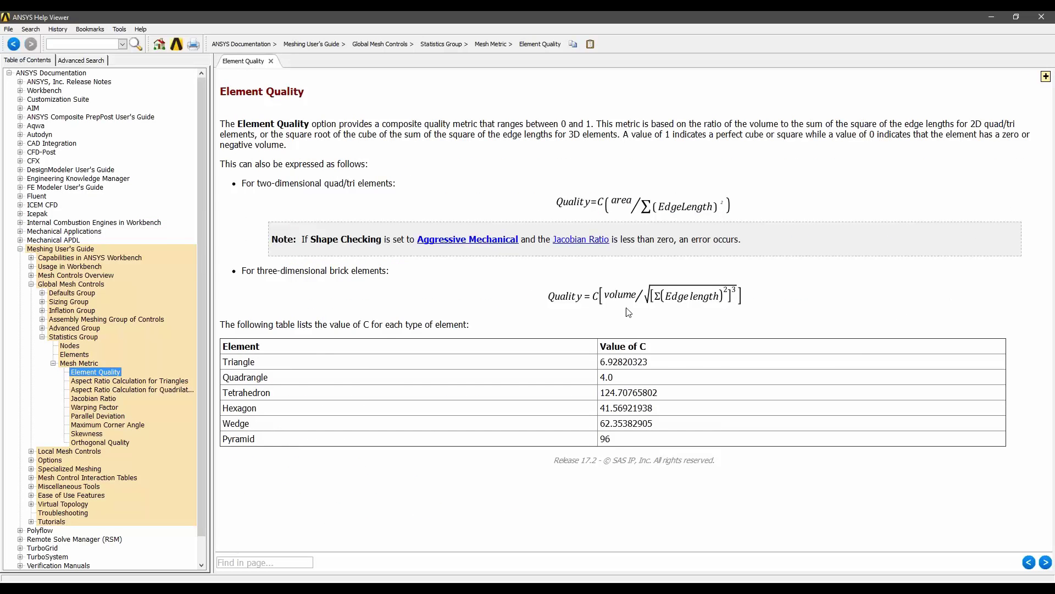
left_click(138, 382)
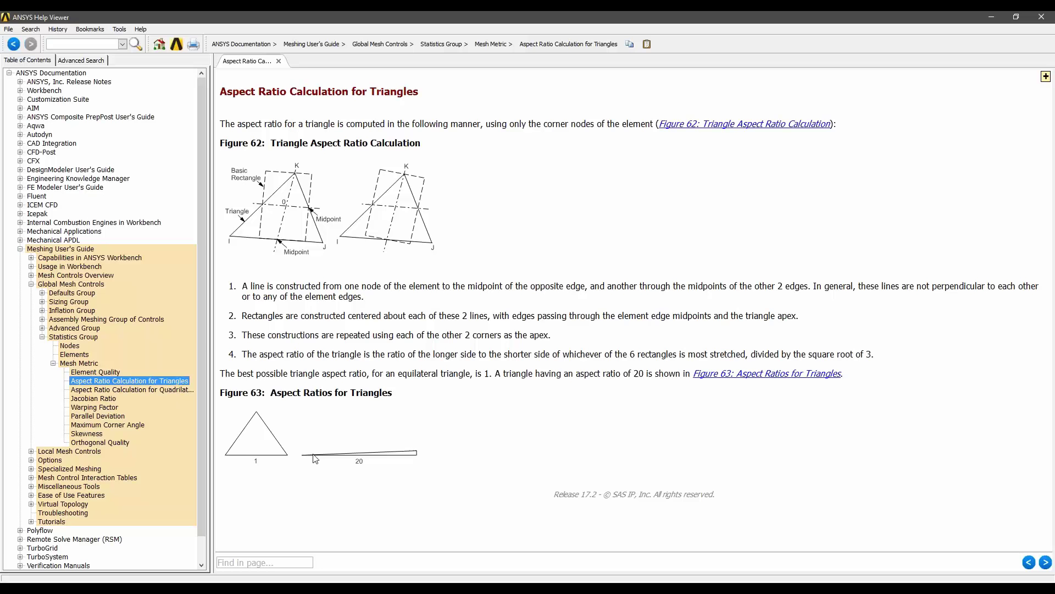
left_click(155, 390)
left_click(95, 399)
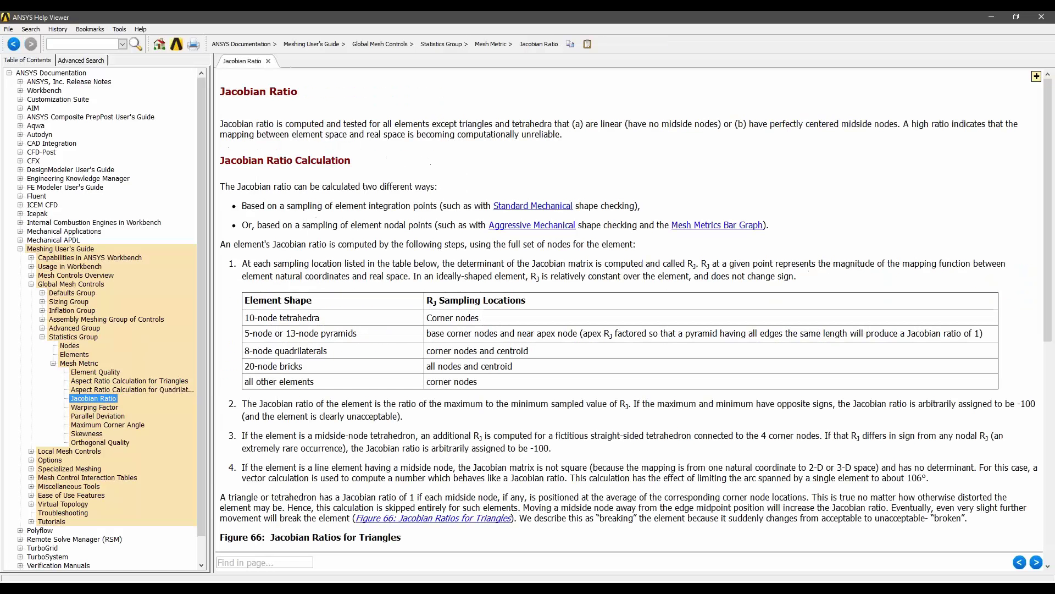
left_click(803, 350)
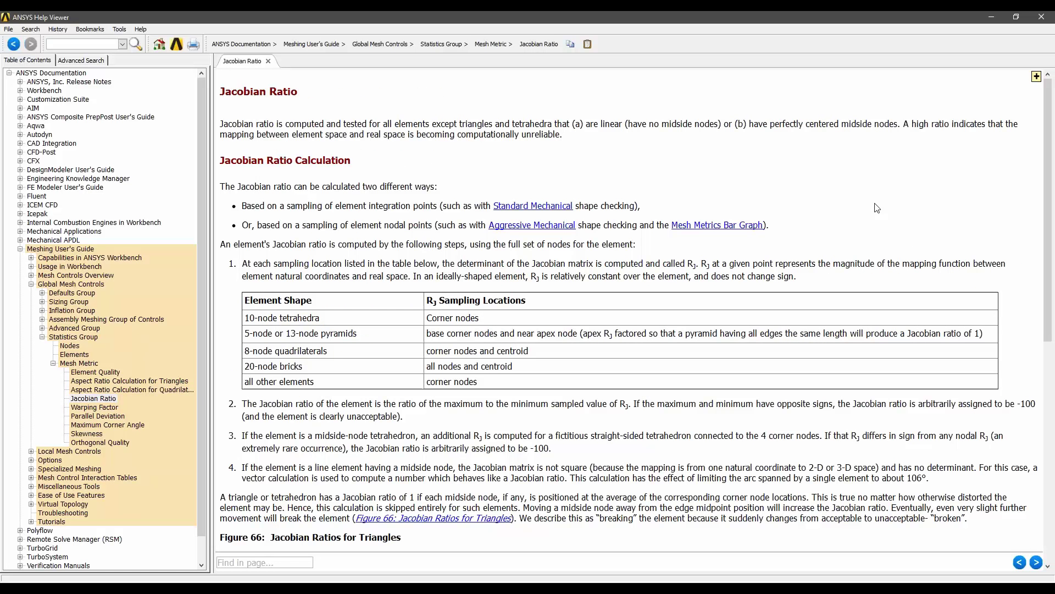
scroll(806, 242, "down", 6)
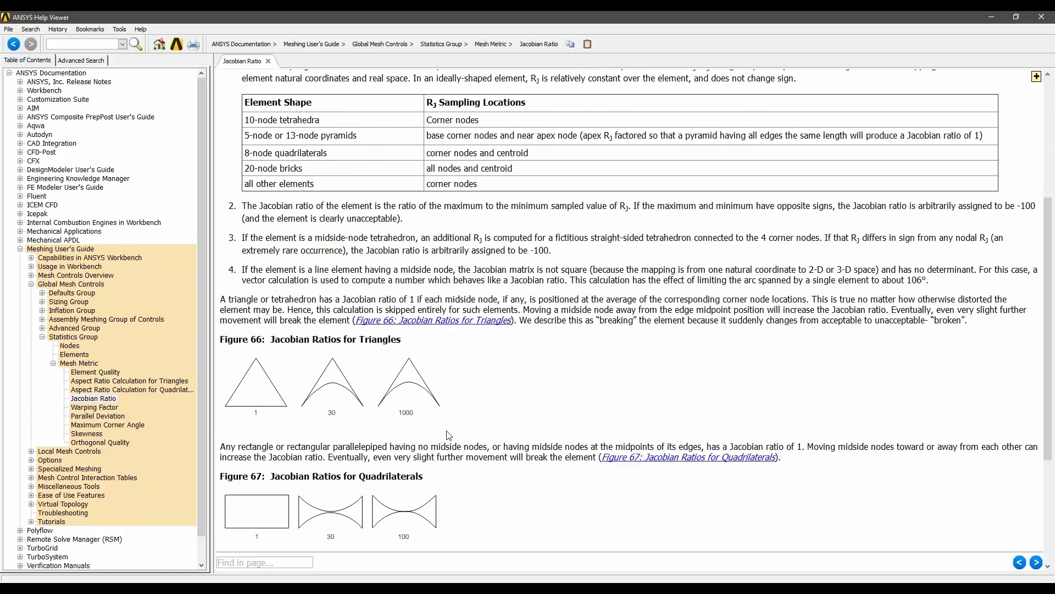
scroll(448, 435, "down", 3)
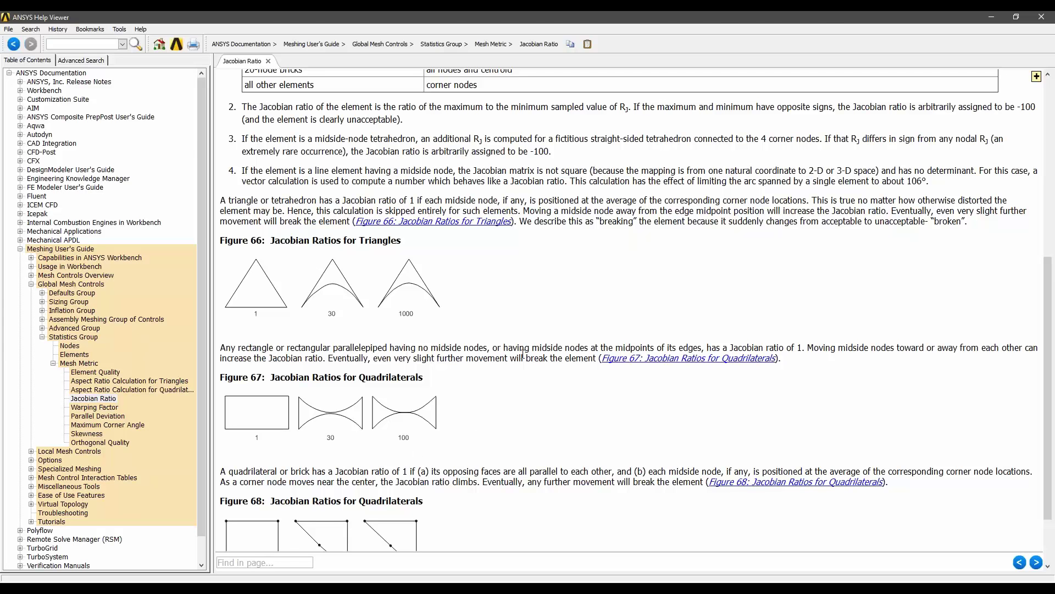
left_click(1041, 16)
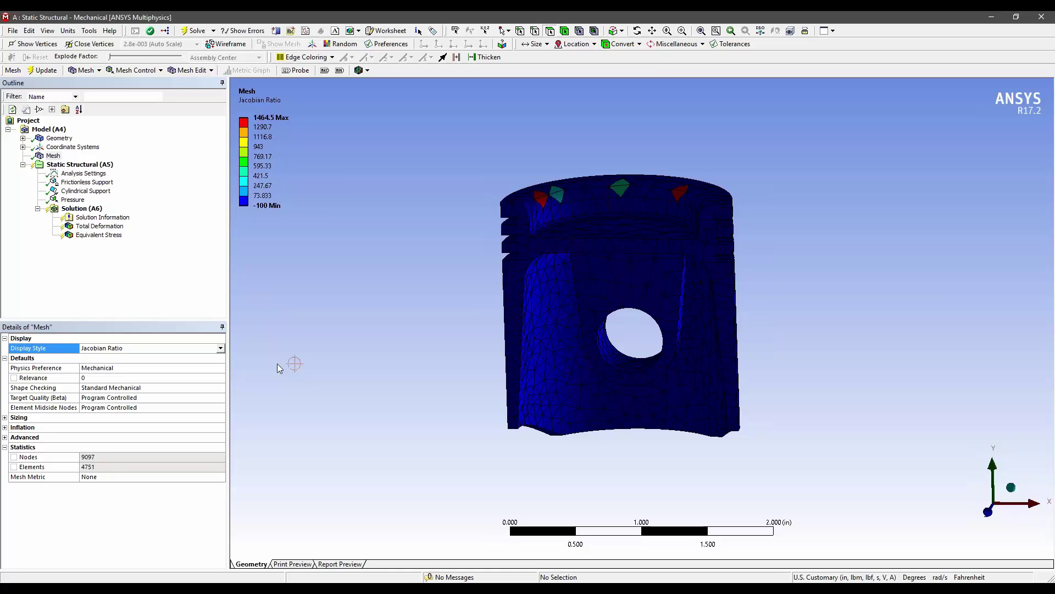
Set the mesh Display Style to Body Color, removing the Jacobian Ratio contour.
left_click(207, 349)
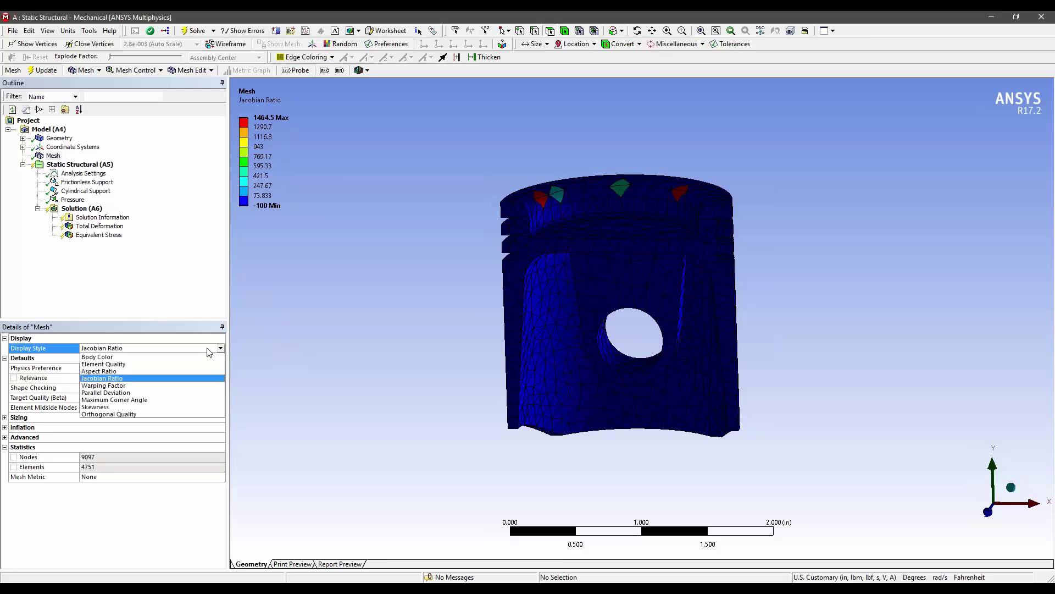
left_click(87, 358)
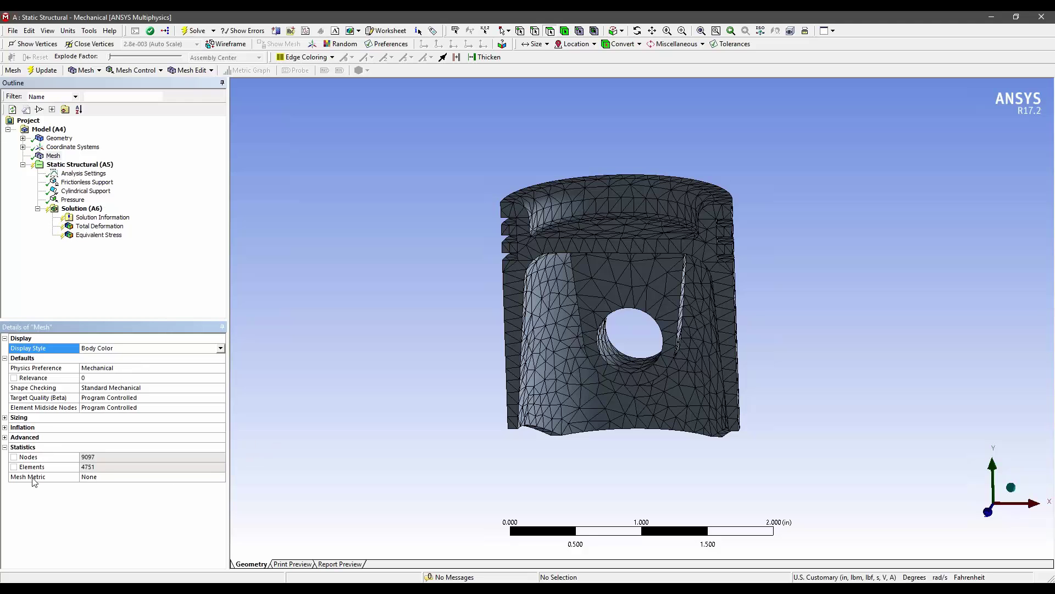
left_click(117, 478)
Set Mesh Metric to Element Quality and enlarge the Mesh Metrics histogram panel.
left_click(221, 477)
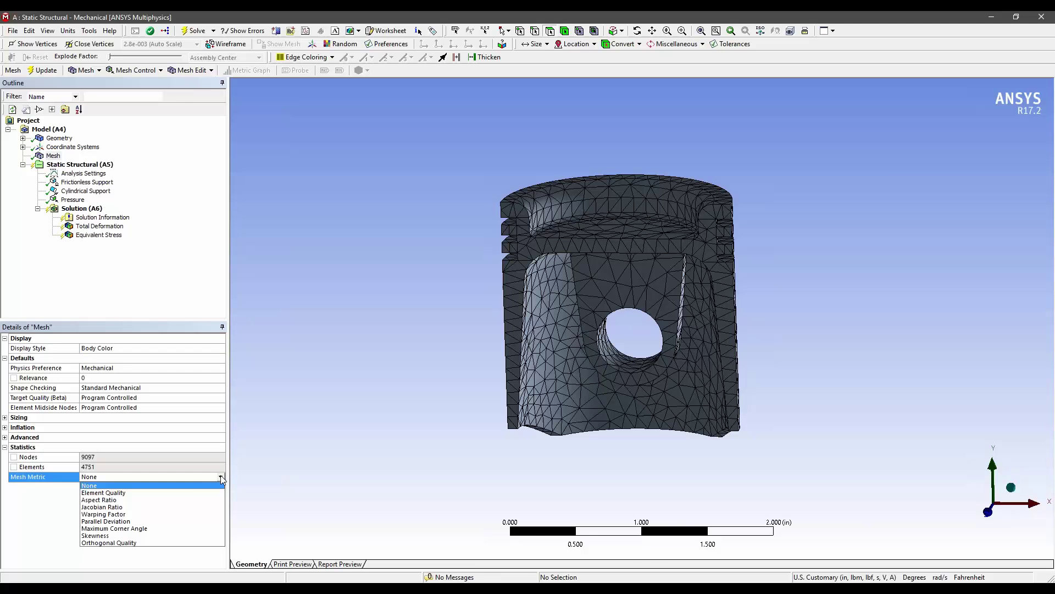
left_click(106, 493)
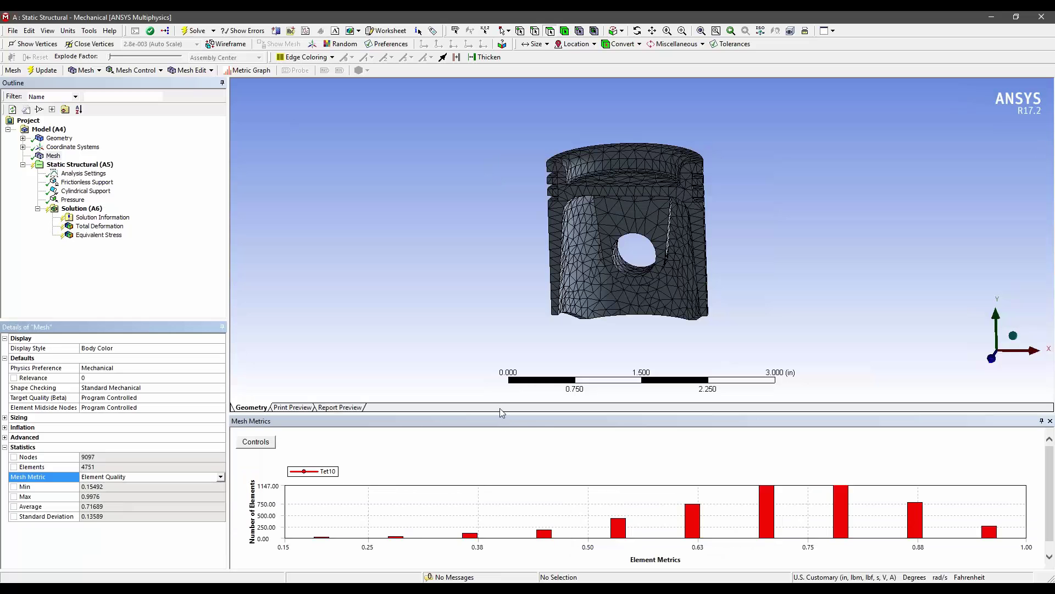
left_click_drag(497, 412, 499, 399)
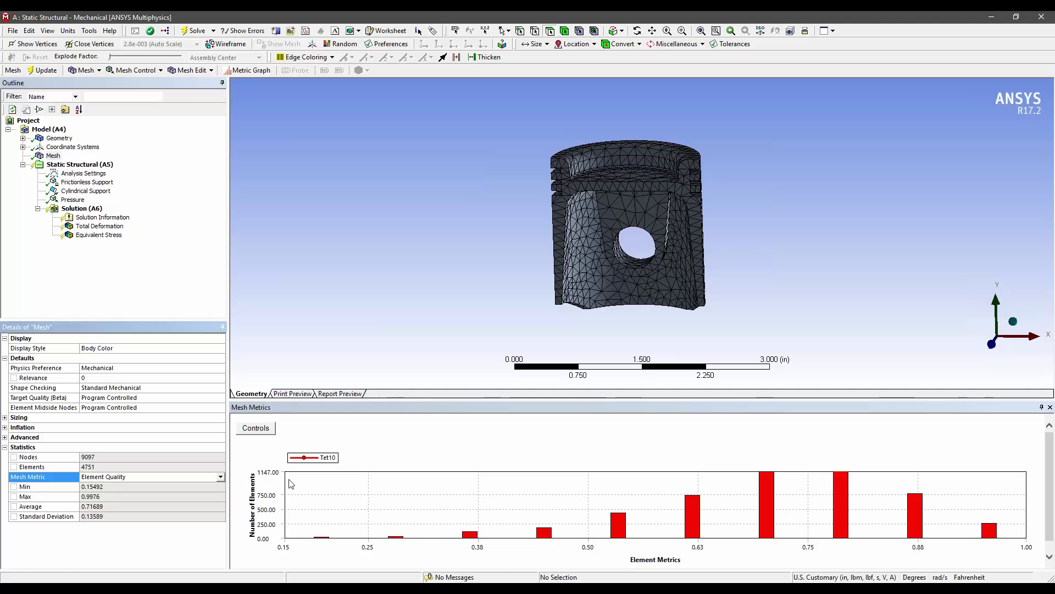
Isolate the highest-quality, then lowest-quality (about 0.197) elements from the histogram and orbit to inspect them.
left_click(991, 534)
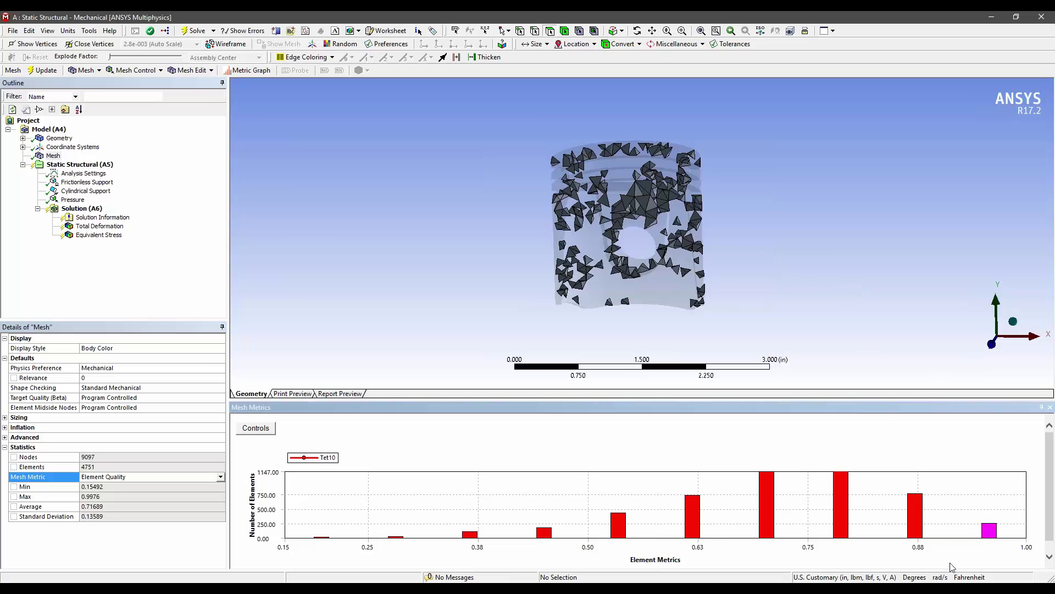
middle_click_drag(777, 297, 718, 302)
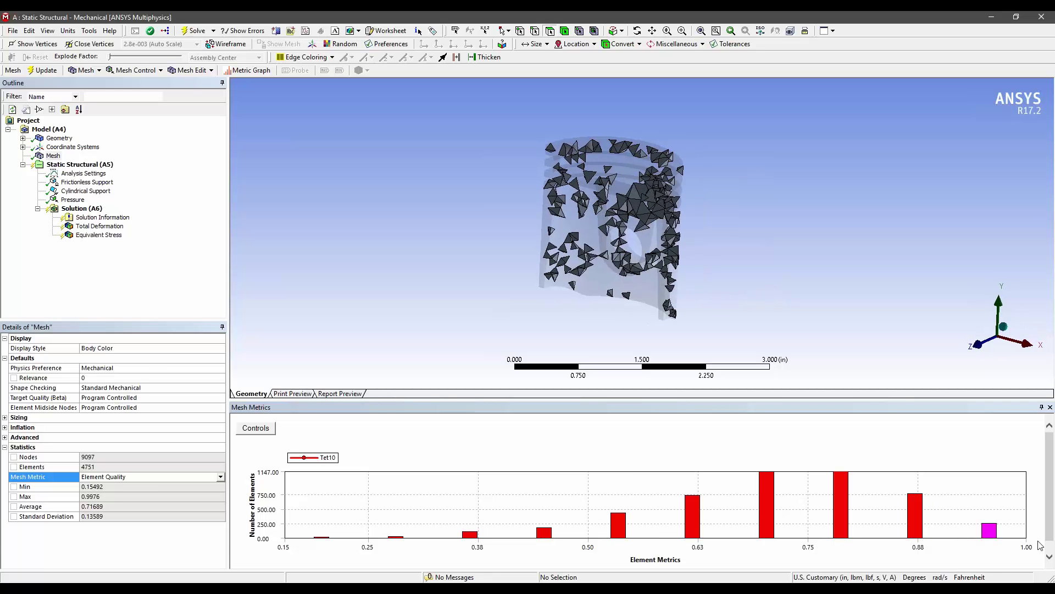
middle_click_drag(759, 273, 785, 238)
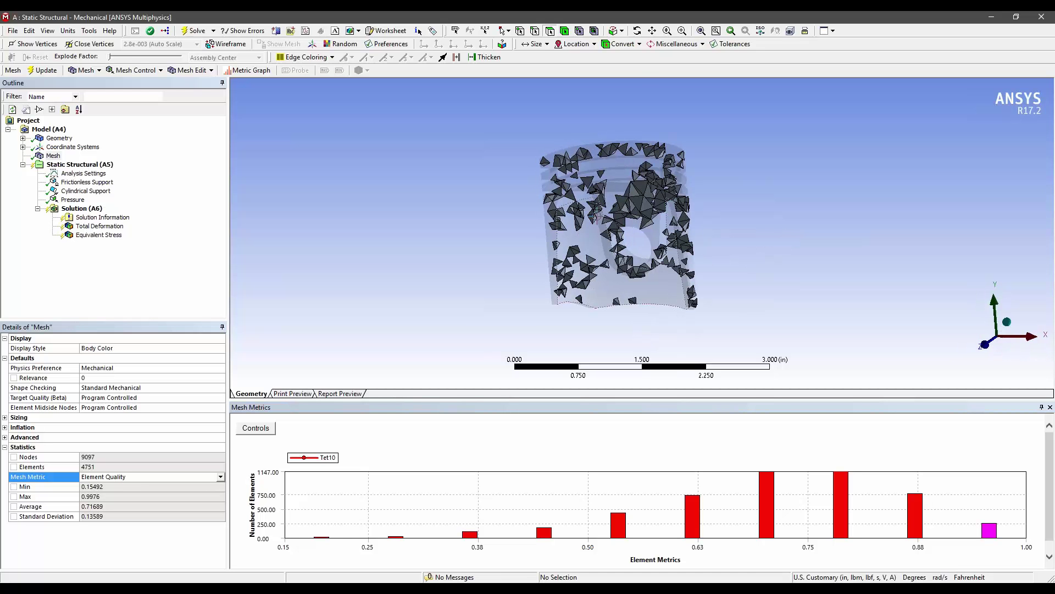
left_click(324, 539)
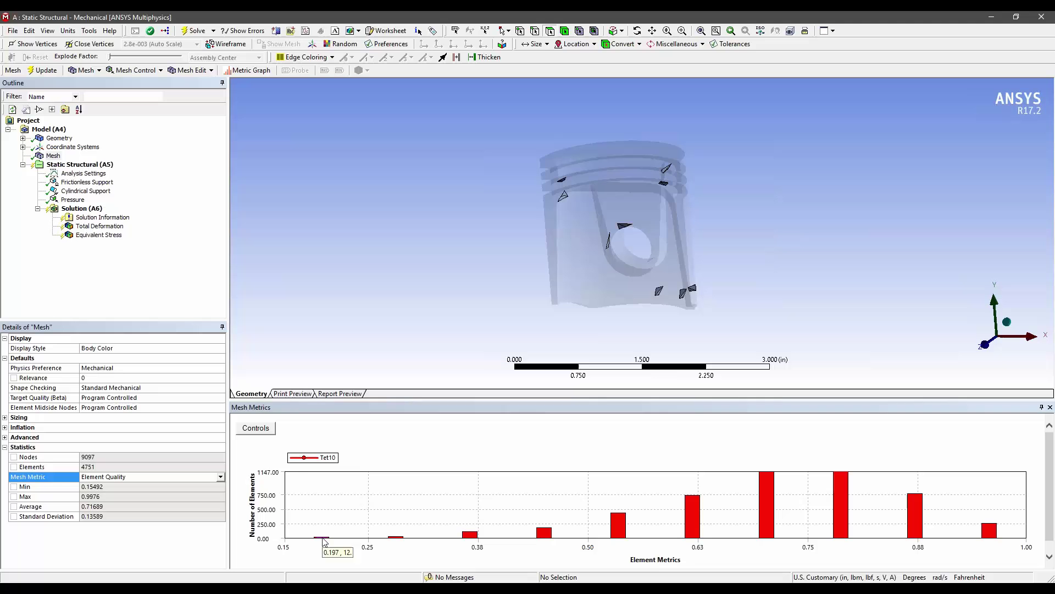
middle_click_drag(487, 263, 604, 275)
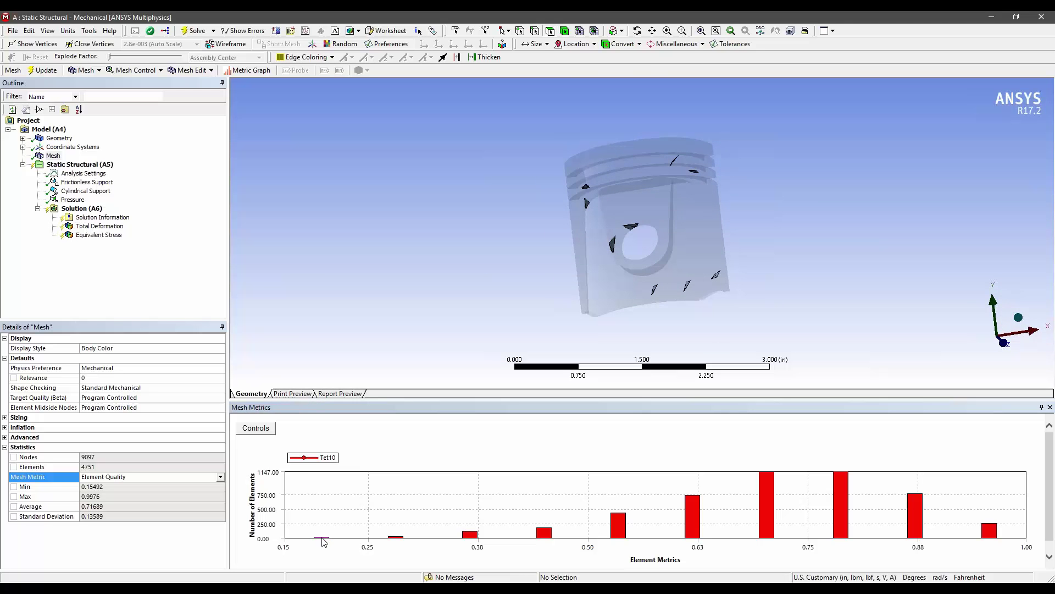
Isolate the lowest-quality histogram bar's elements and orbit the piston around them.
left_click(268, 432)
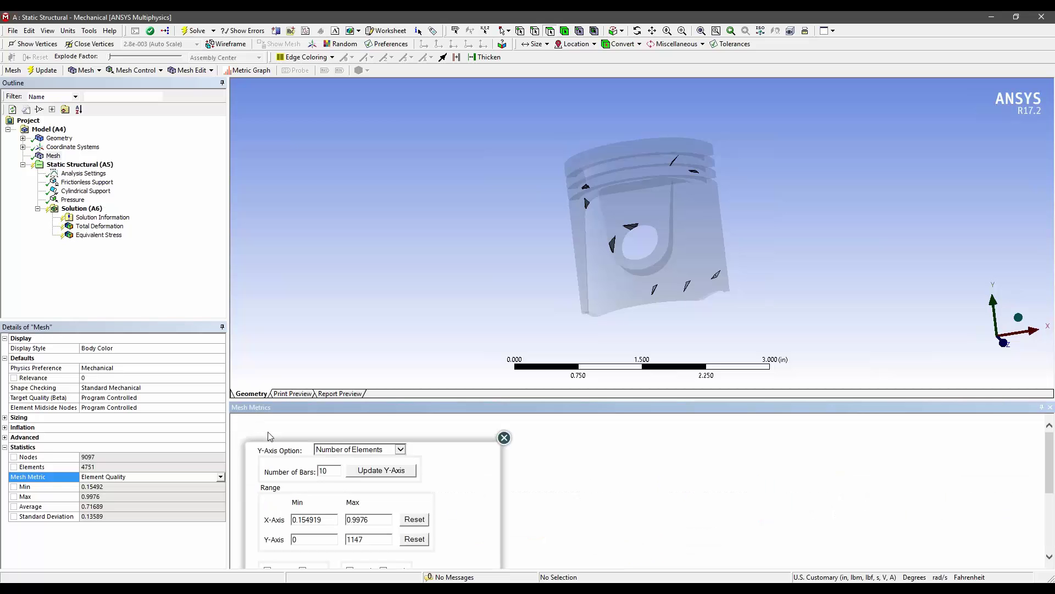
double_click(355, 539)
left_click(503, 438)
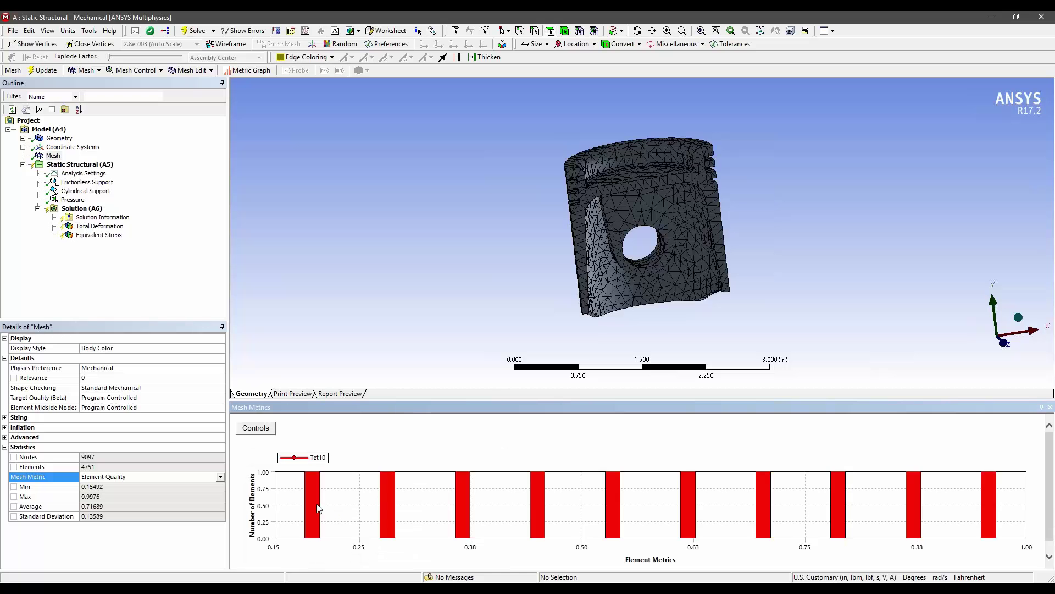
left_click(318, 515)
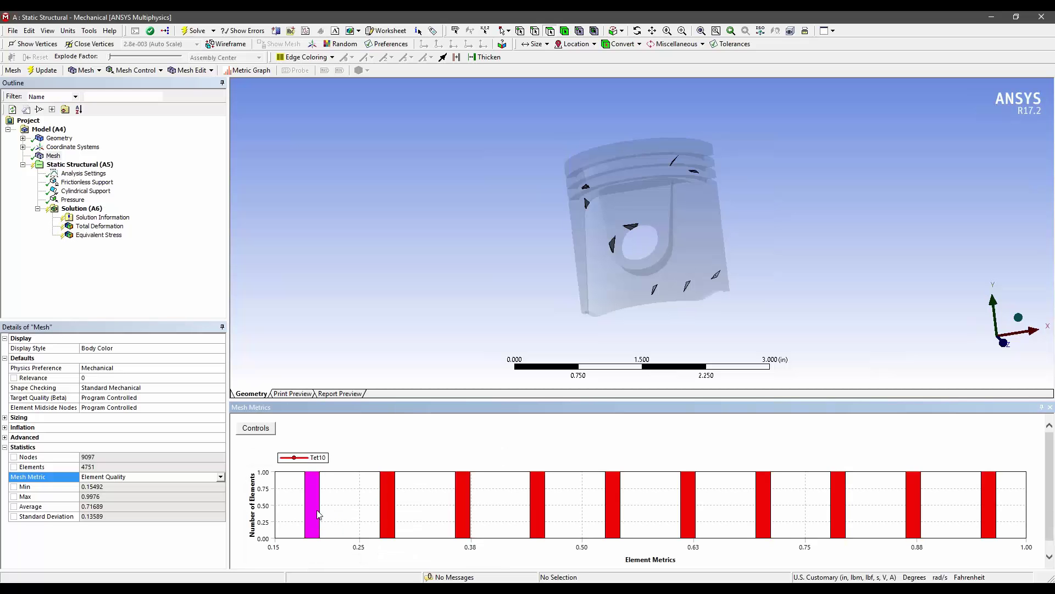
middle_click_drag(774, 262, 709, 247)
scroll(786, 332, "up", 3)
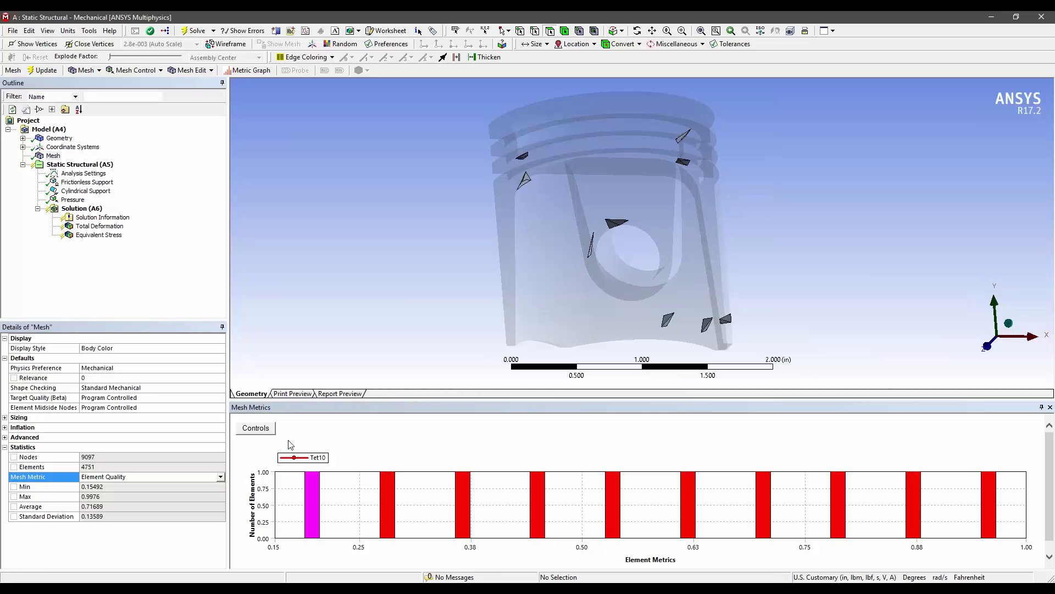
Set the histogram X-axis to 0.15–0.25 and reset the Y-axis in the chart Controls.
left_click(255, 428)
left_click_drag(309, 519, 321, 520)
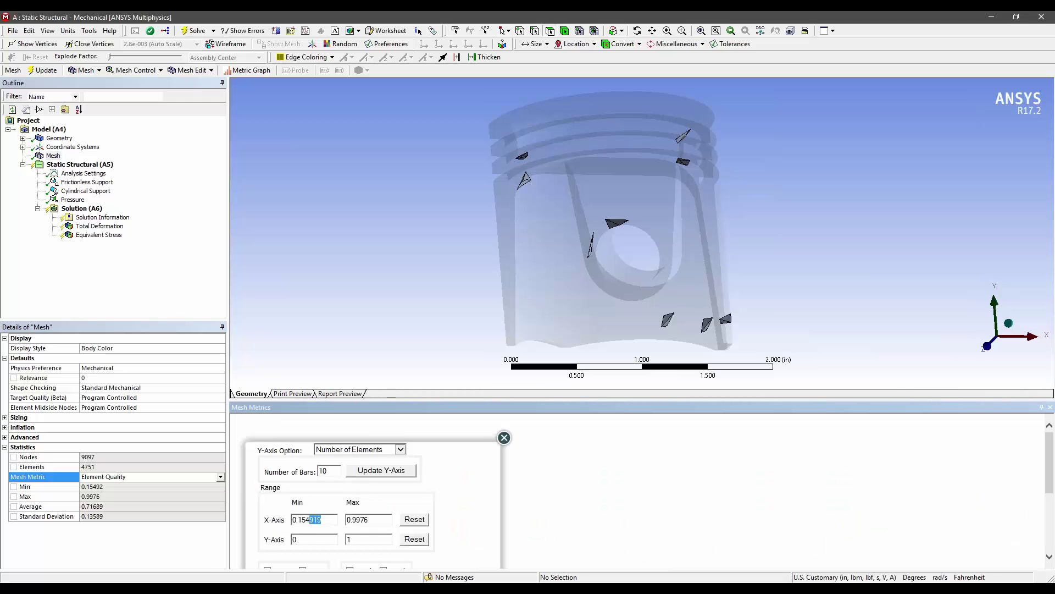
key("BackSpace")
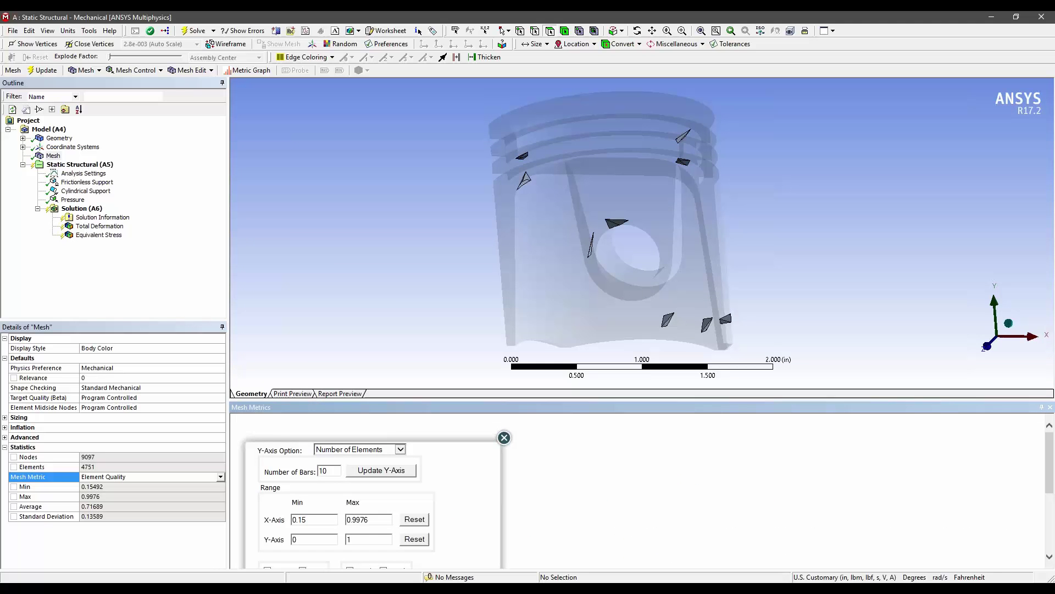
key("Tab")
type(".2")
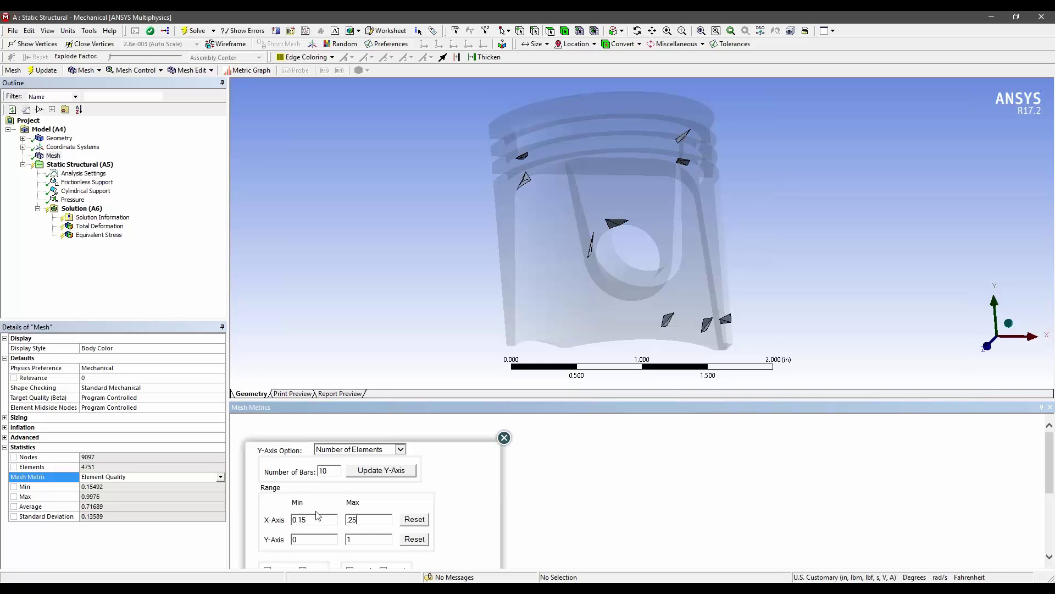
left_click(414, 539)
left_click(504, 438)
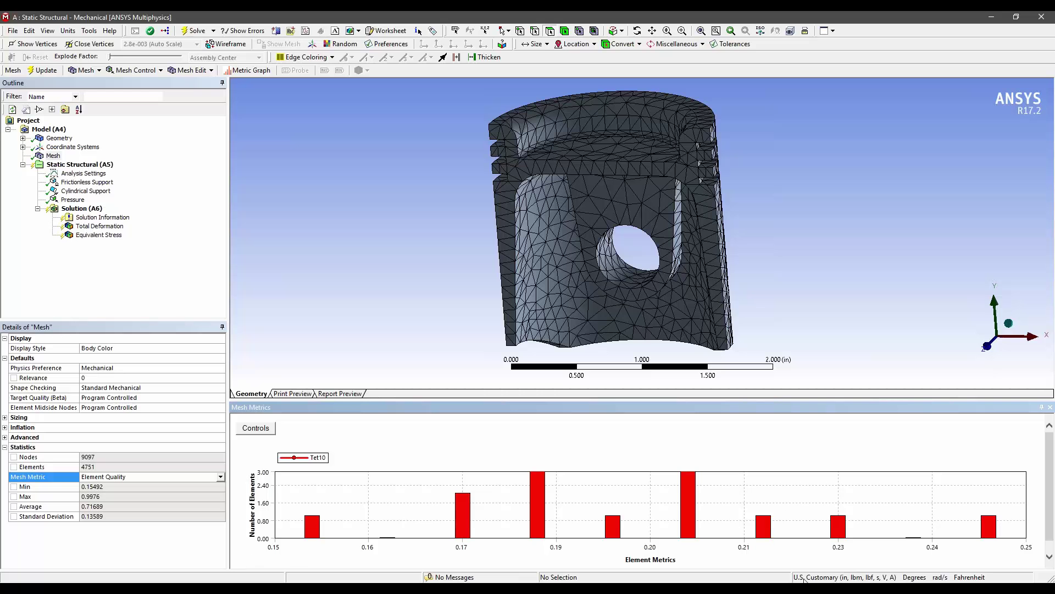
left_click(312, 525)
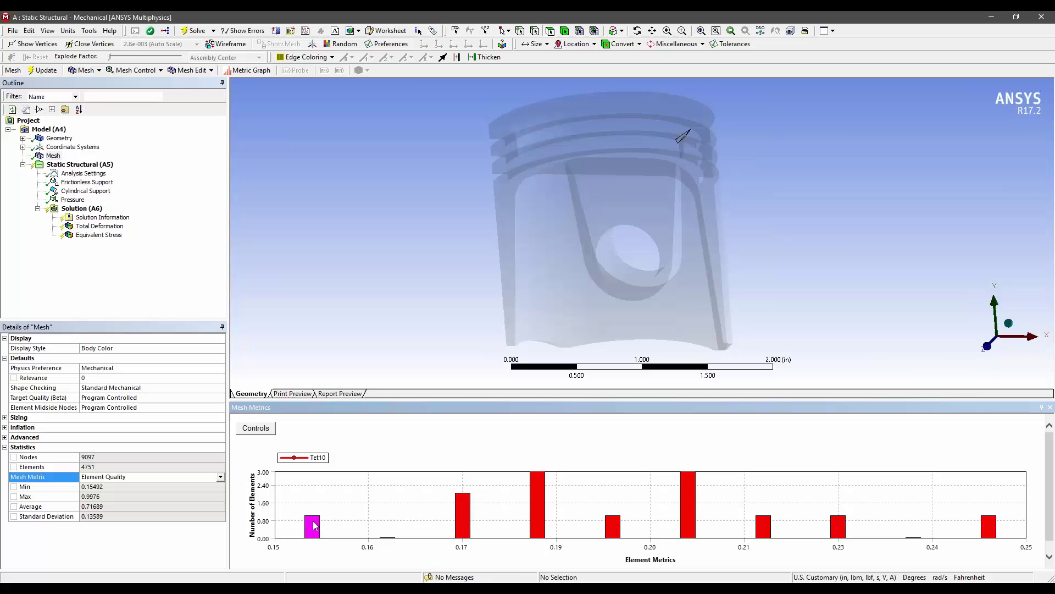
middle_click_drag(713, 235, 794, 249)
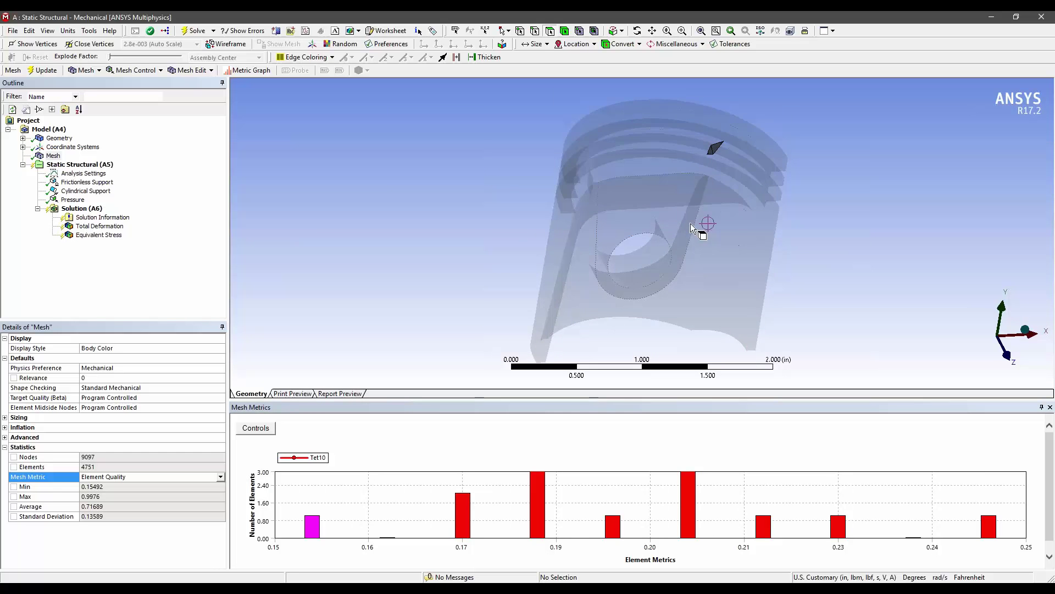
mouse_move(690, 224)
middle_mouse_down()
mouse_move(664, 208)
mouse_move(648, 223)
mouse_move(585, 213)
mouse_move(680, 217)
middle_mouse_up()
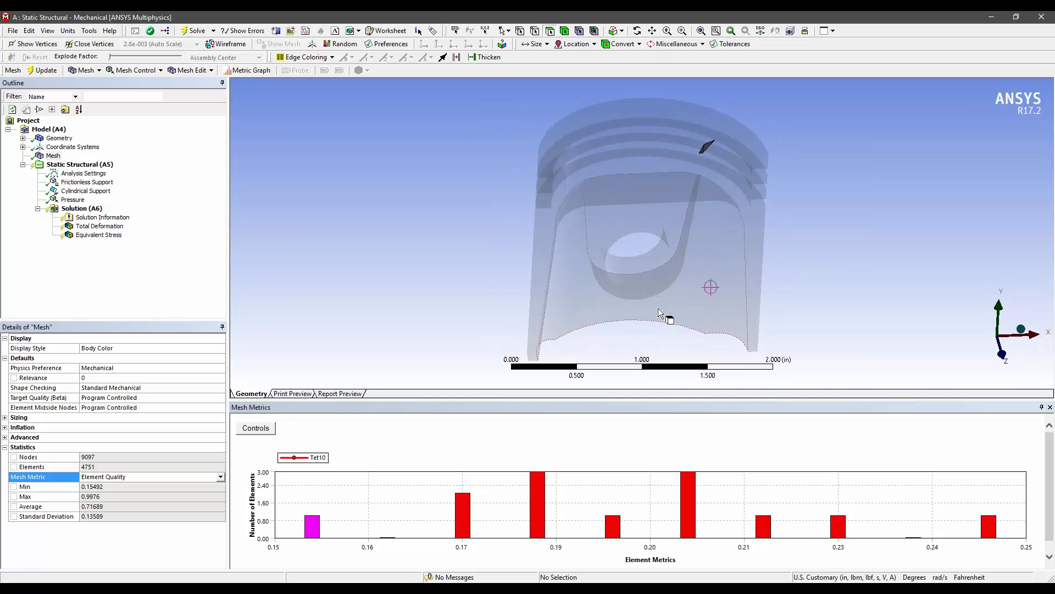
Chart Aspect Ratio (1.21–14.88) and isolate the highest-aspect-ratio elements, orbiting to inspect them.
left_click(220, 477)
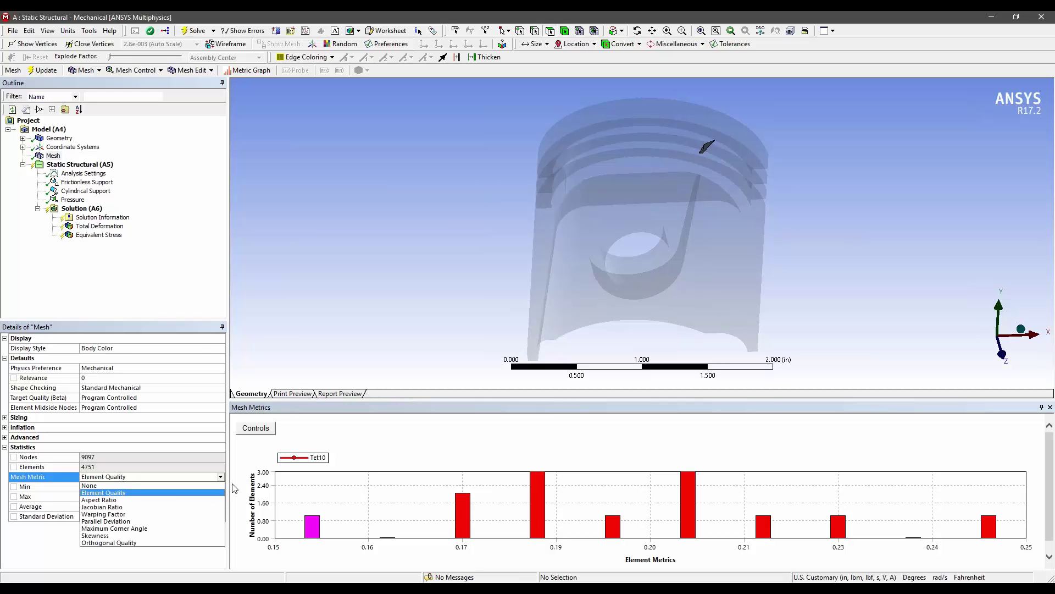
left_click(206, 499)
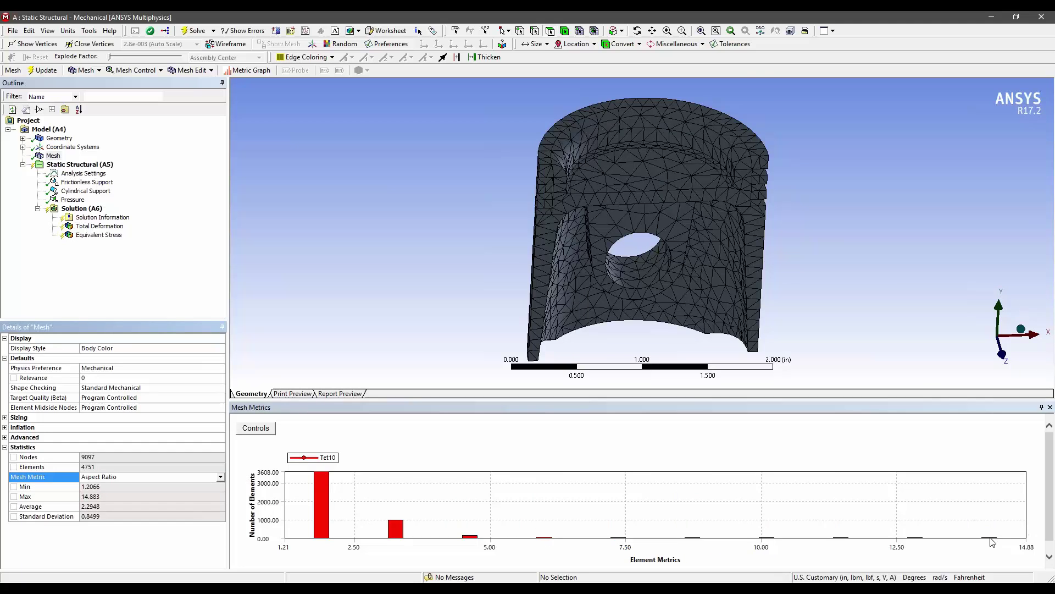
left_click(987, 539)
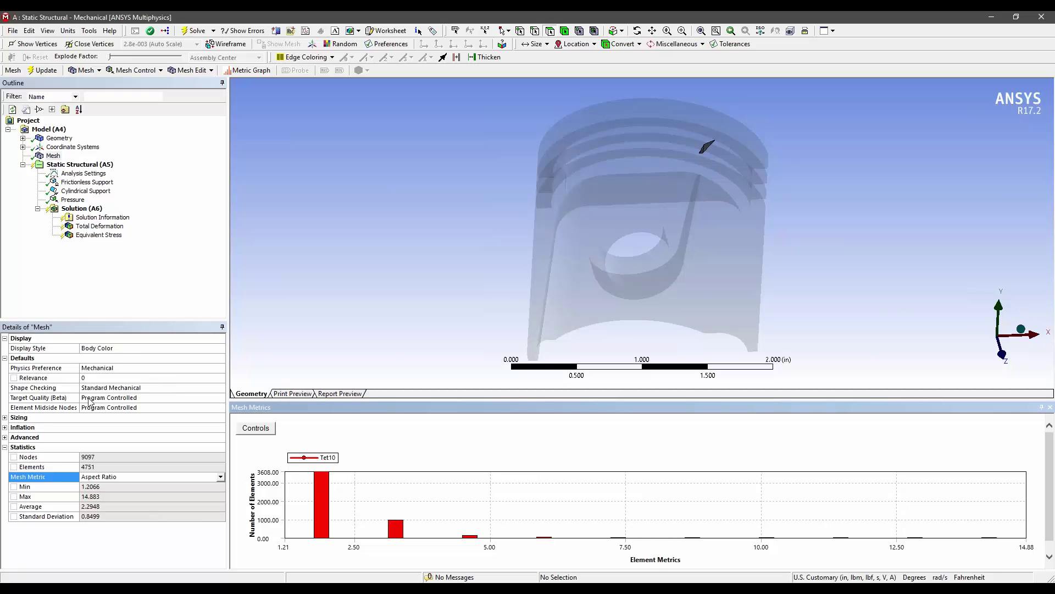
middle_click_drag(801, 240, 719, 217)
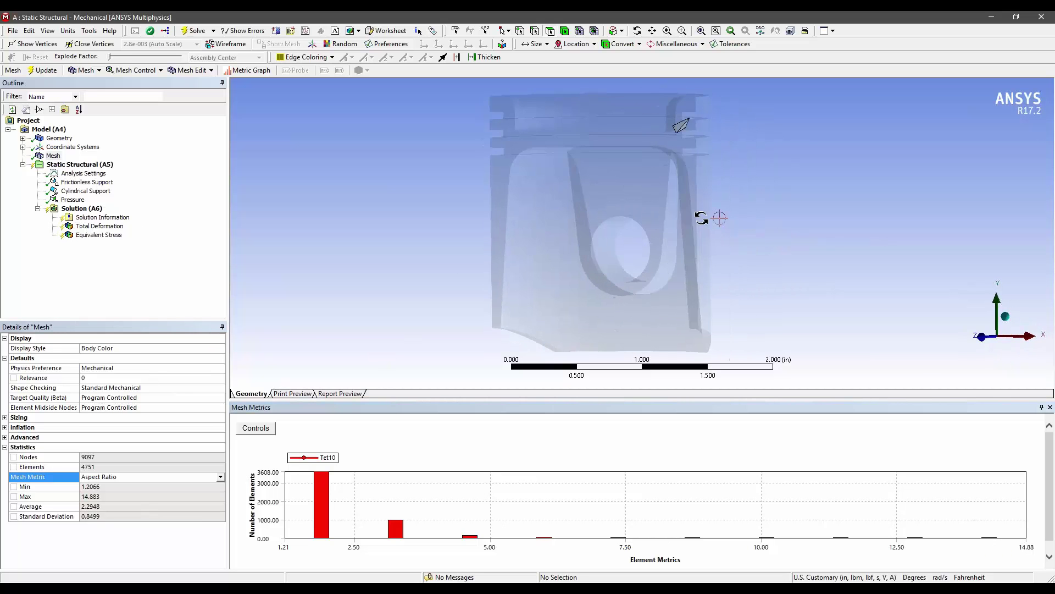
left_click(104, 389)
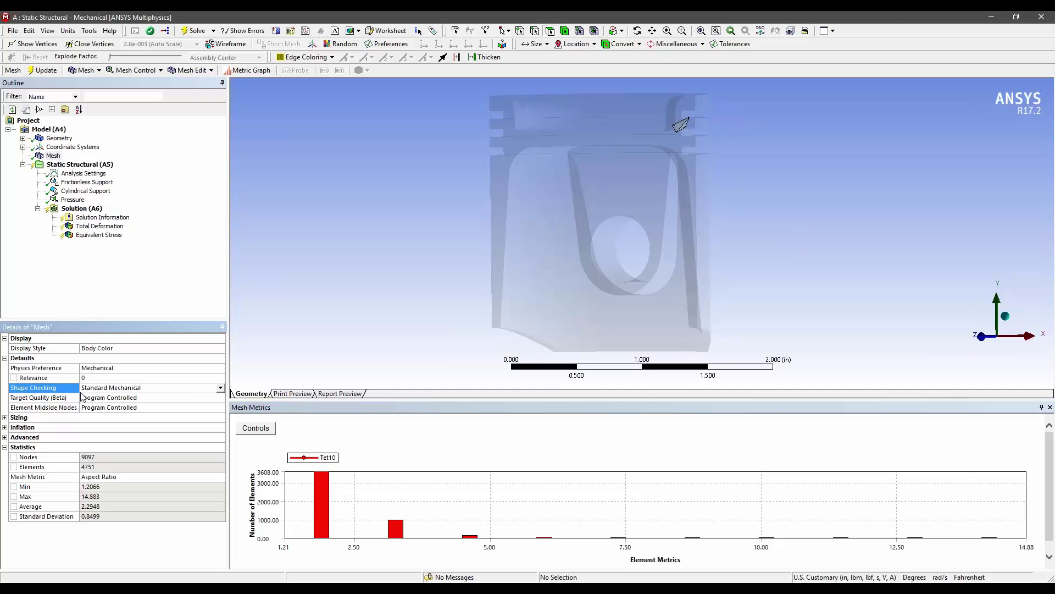
Turn off the Mesh Metric setting so the histogram chart disappears.
left_click(220, 388)
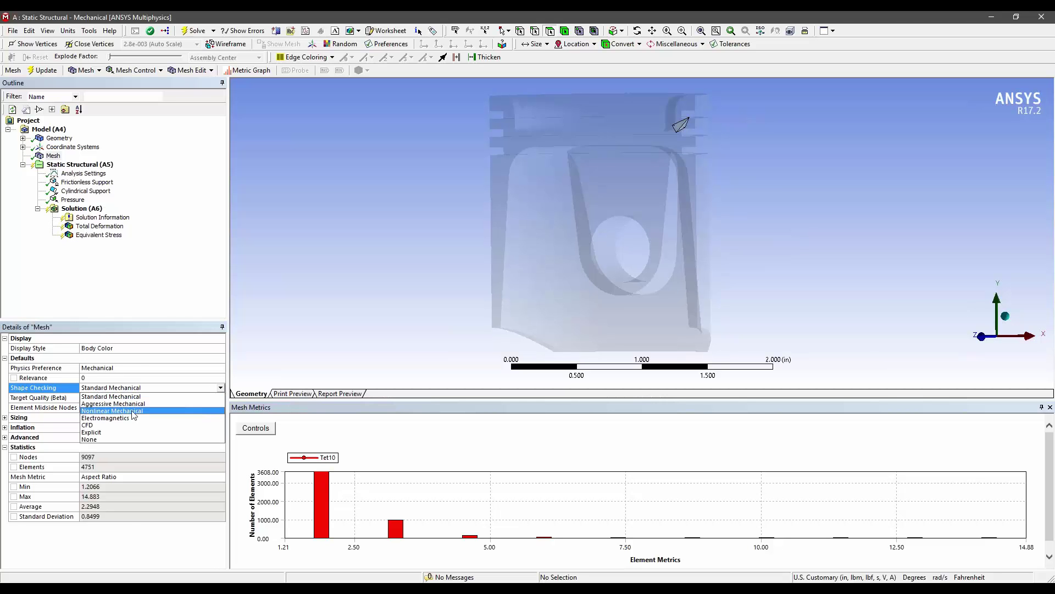
right_click(54, 156)
left_click(192, 150)
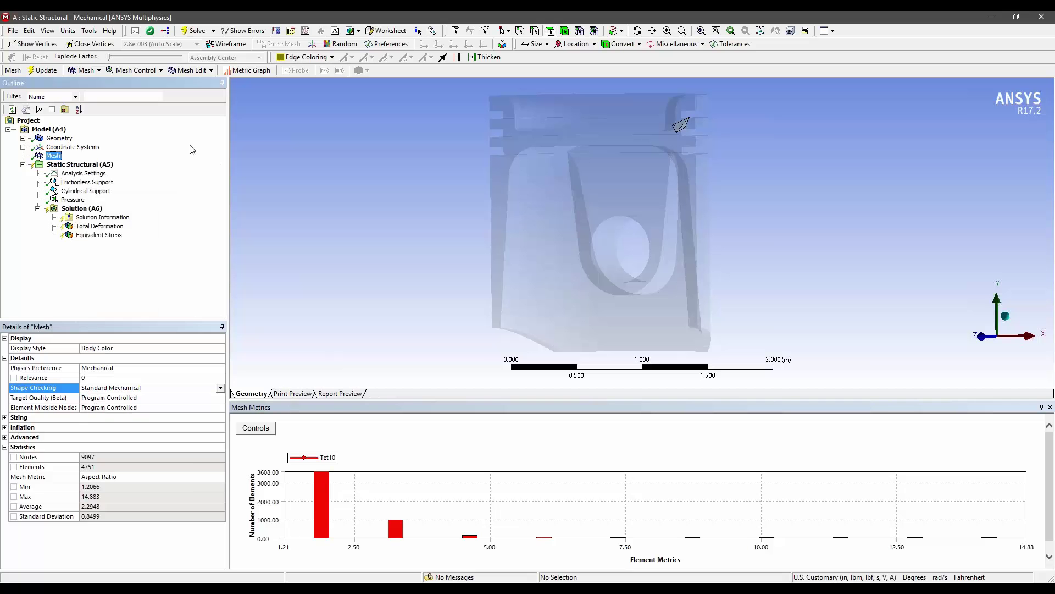
left_click(217, 479)
left_click(220, 477)
left_click(176, 486)
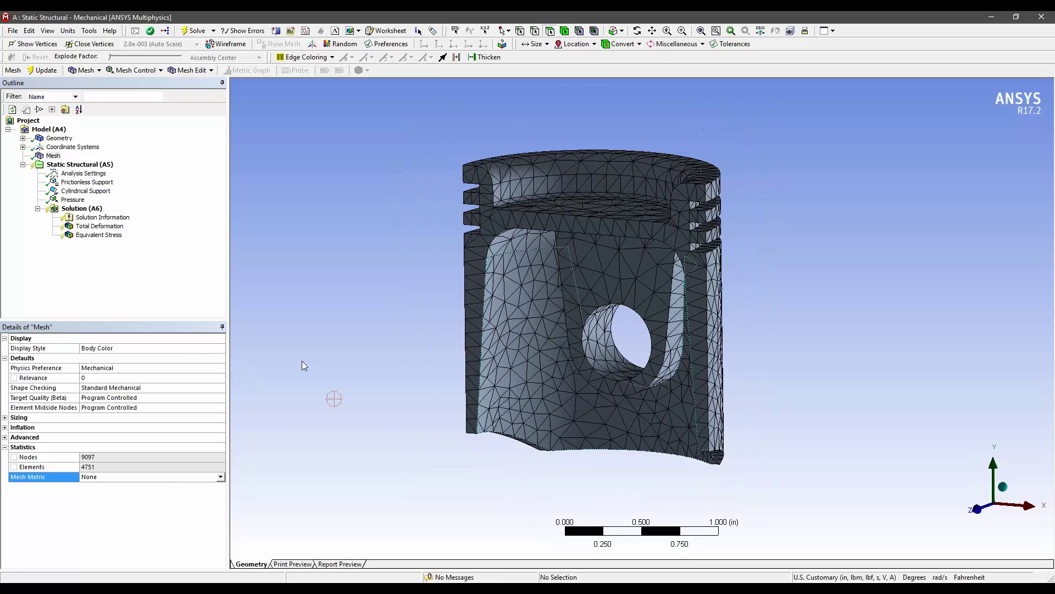
Set Display Style to Element Quality (0.15492–0.9976) and rotate the piston slightly.
left_click(163, 350)
left_click(221, 348)
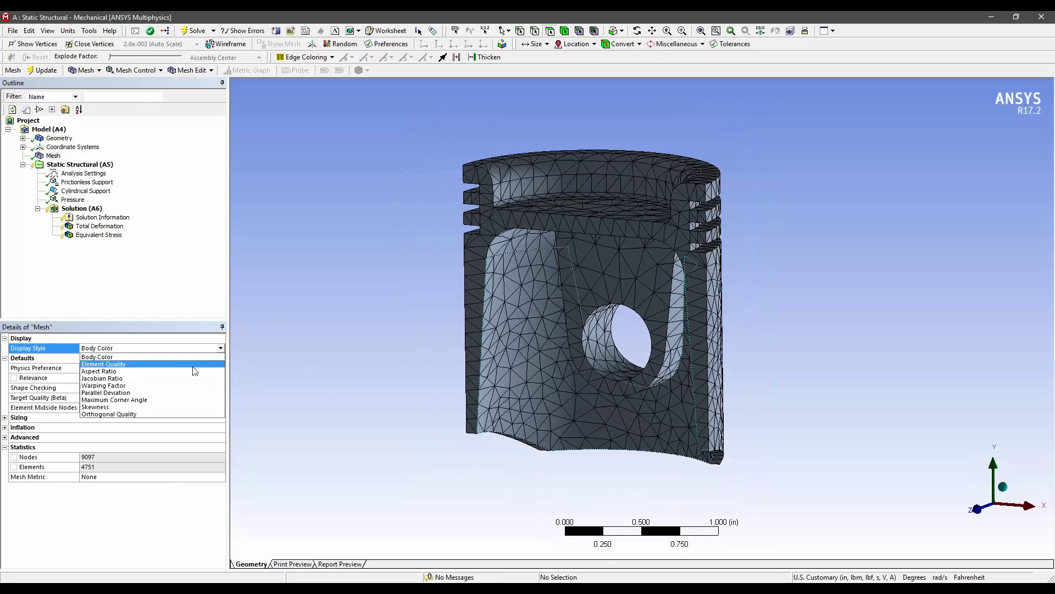
left_click(176, 365)
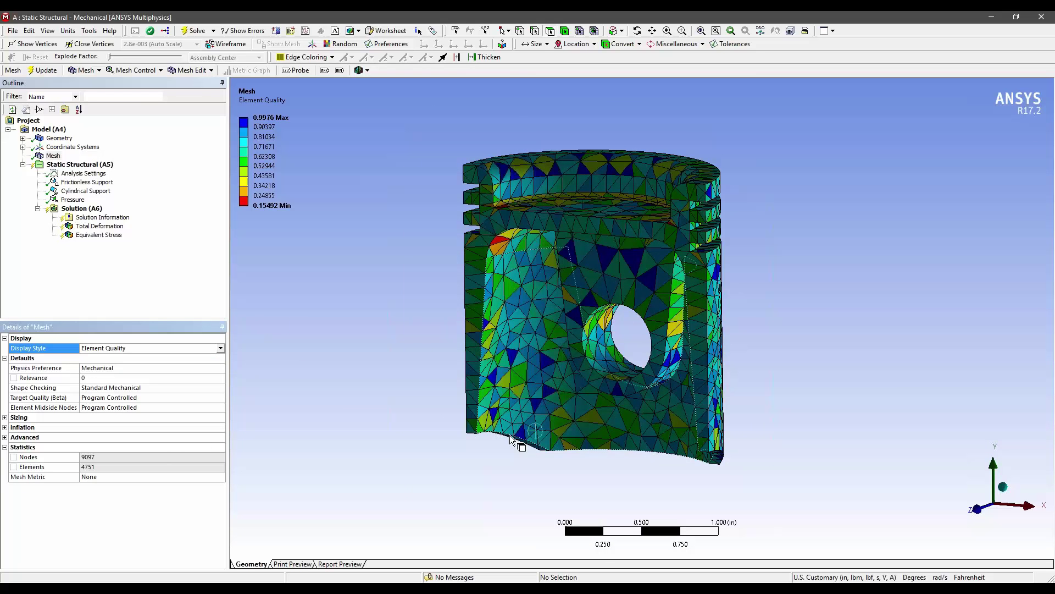
mouse_move(518, 445)
middle_mouse_down()
mouse_move(565, 448)
mouse_move(517, 459)
middle_mouse_up()
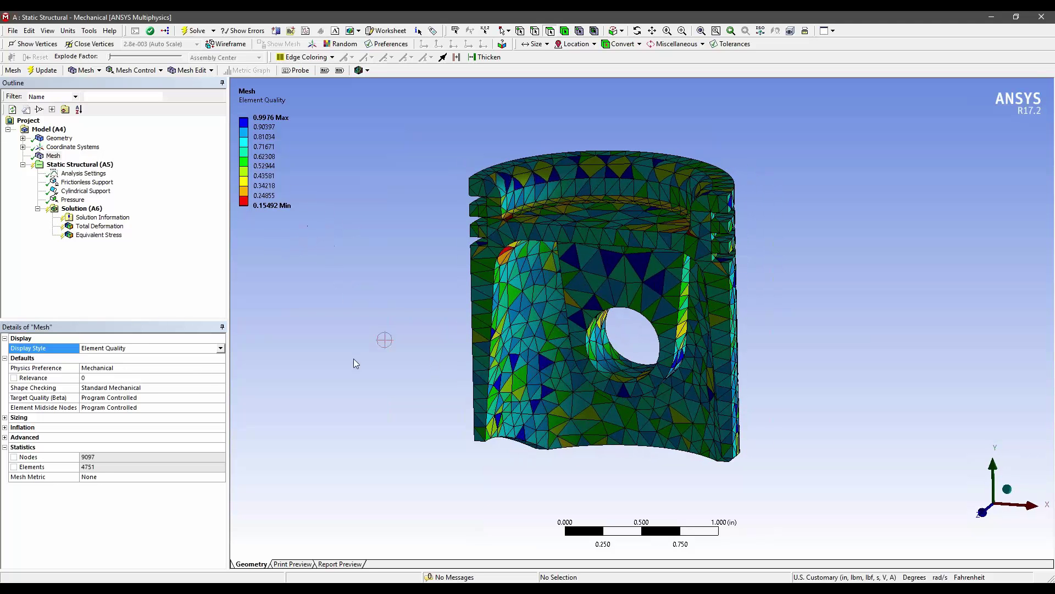
Set Shape Checking to Aggressive Mechanical and regenerate the piston mesh.
left_click(212, 388)
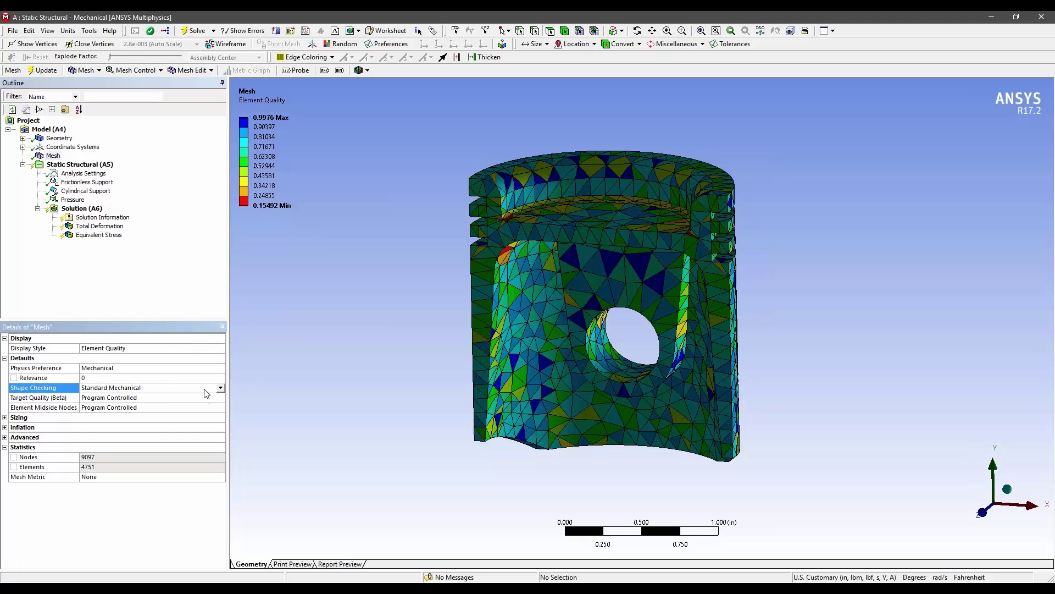
left_click(219, 388)
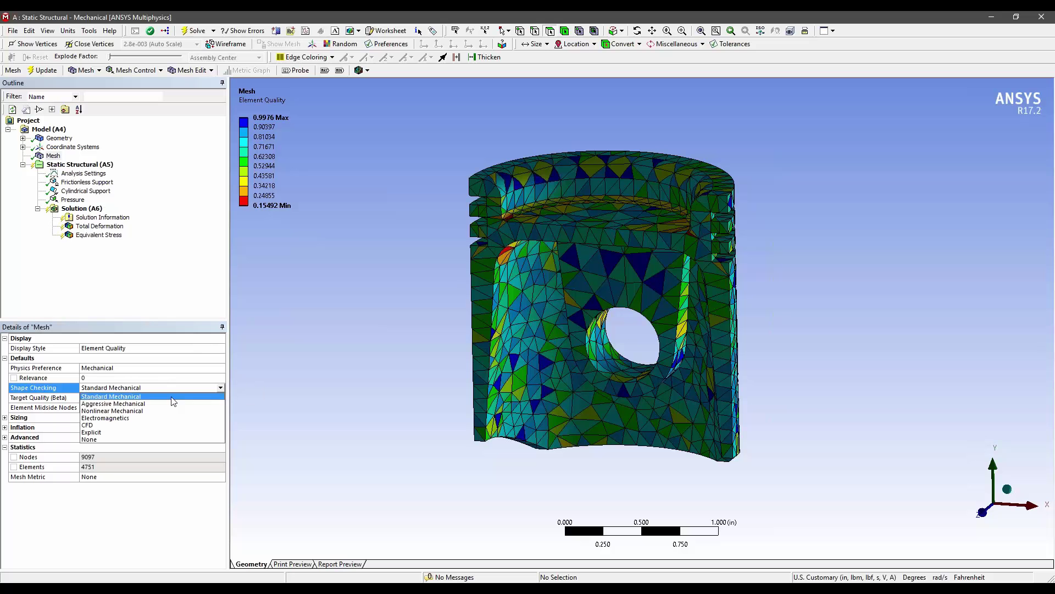
left_click(144, 404)
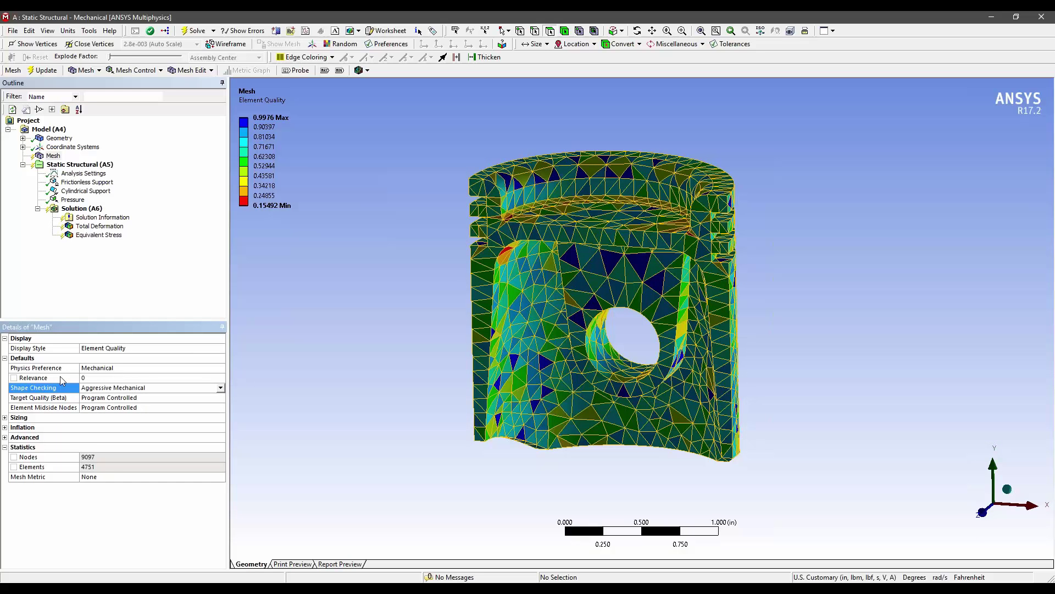
right_click(52, 156)
left_click(82, 194)
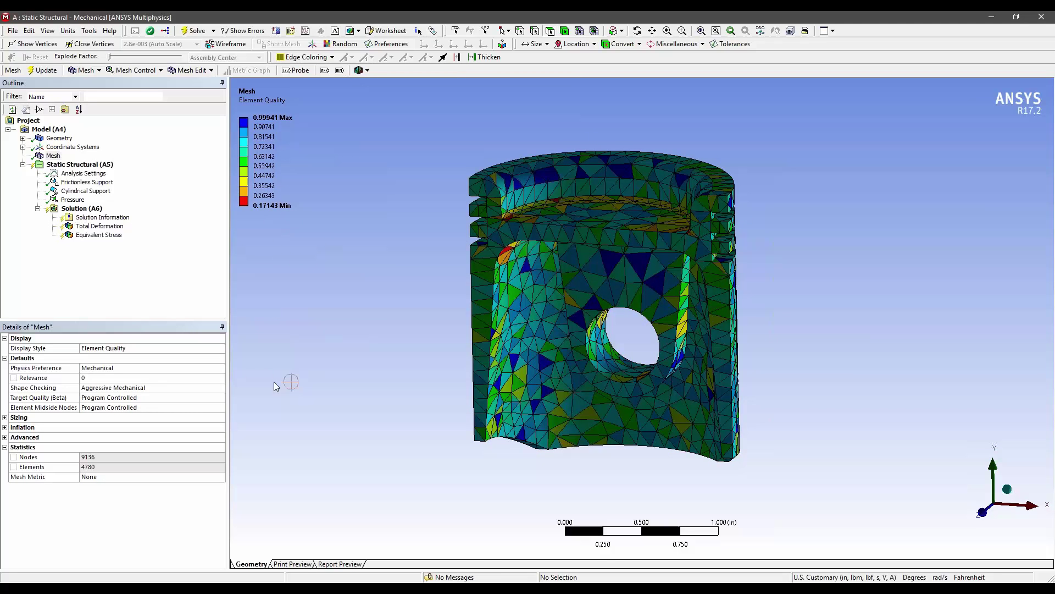
Switch Shape Checking to Nonlinear Mechanical and regenerate the mesh, giving 9216 nodes and 4830 elements.
left_click(202, 389)
left_click(220, 389)
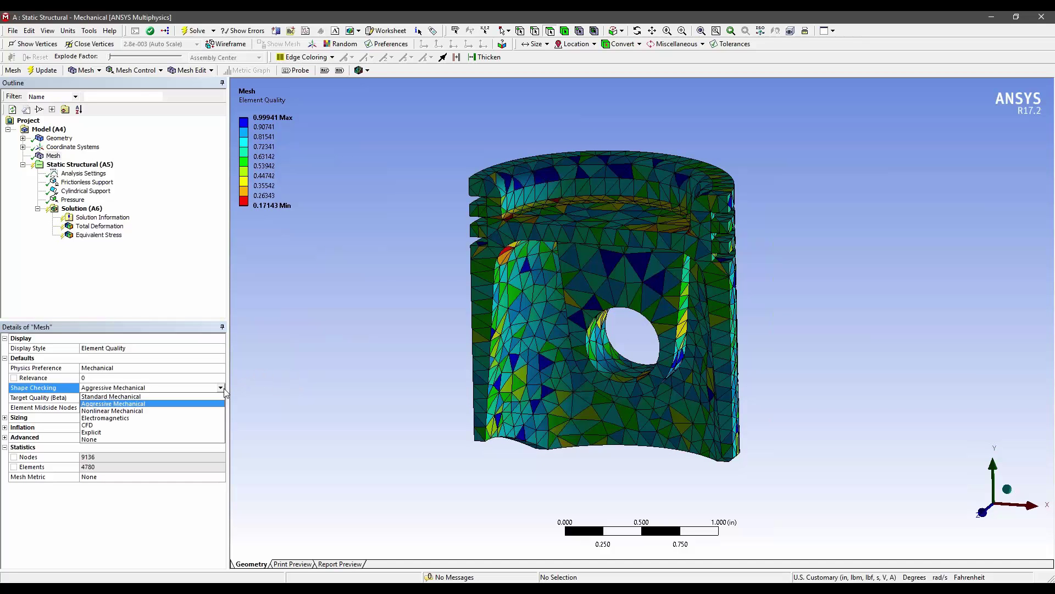
left_click(135, 413)
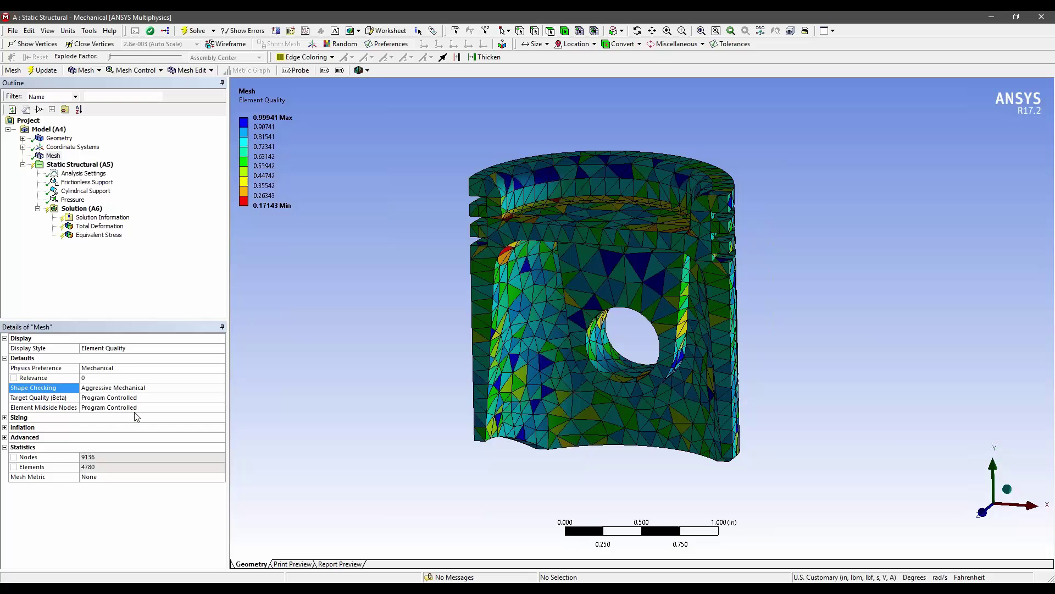
right_click(46, 158)
left_click(79, 193)
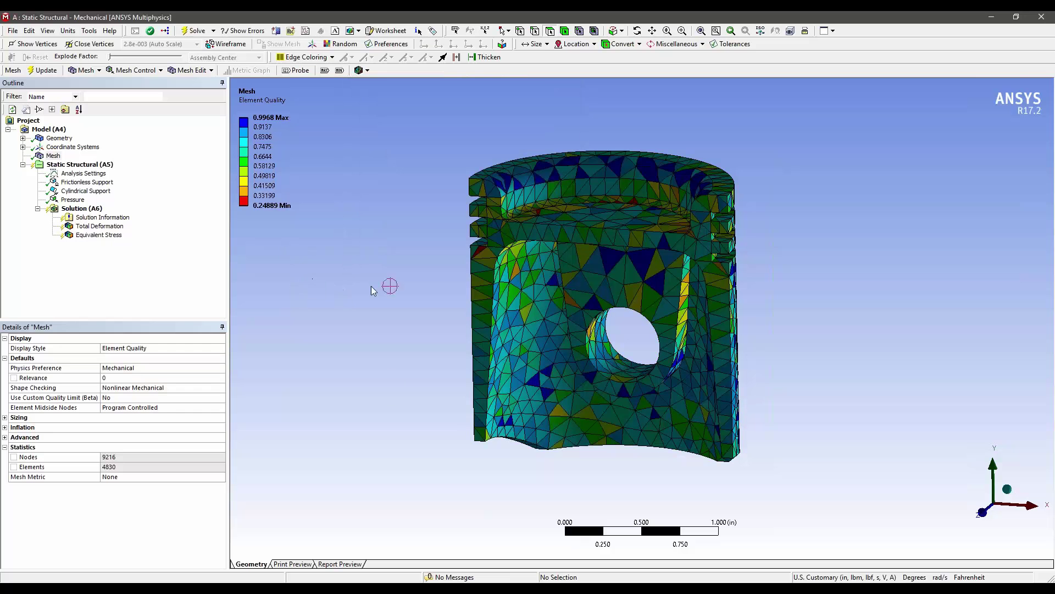
Colour the mesh by Aspect Ratio using the Display Style setting.
left_click(184, 348)
left_click(220, 349)
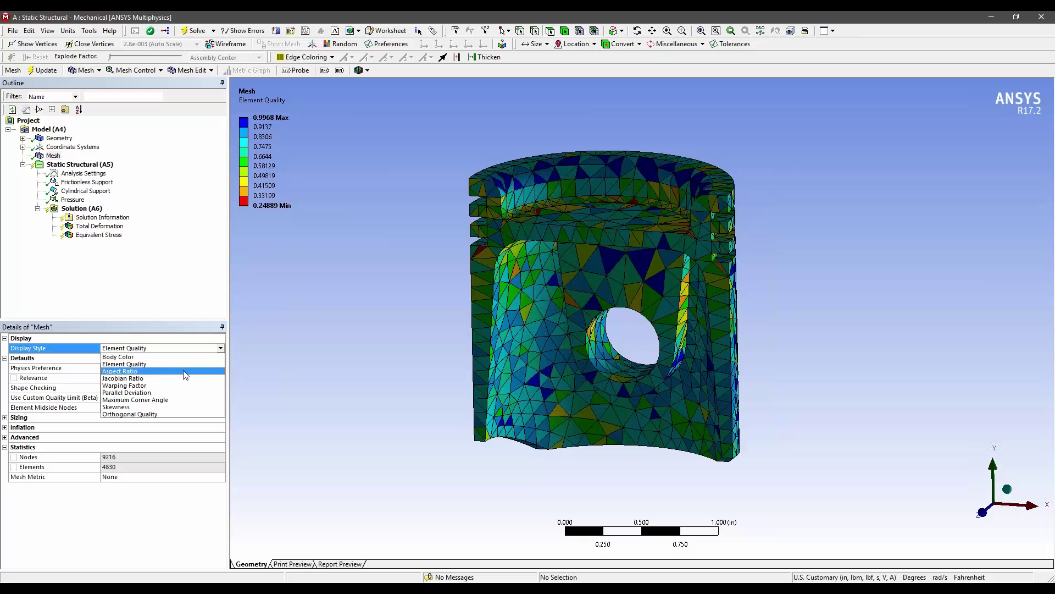
left_click(164, 371)
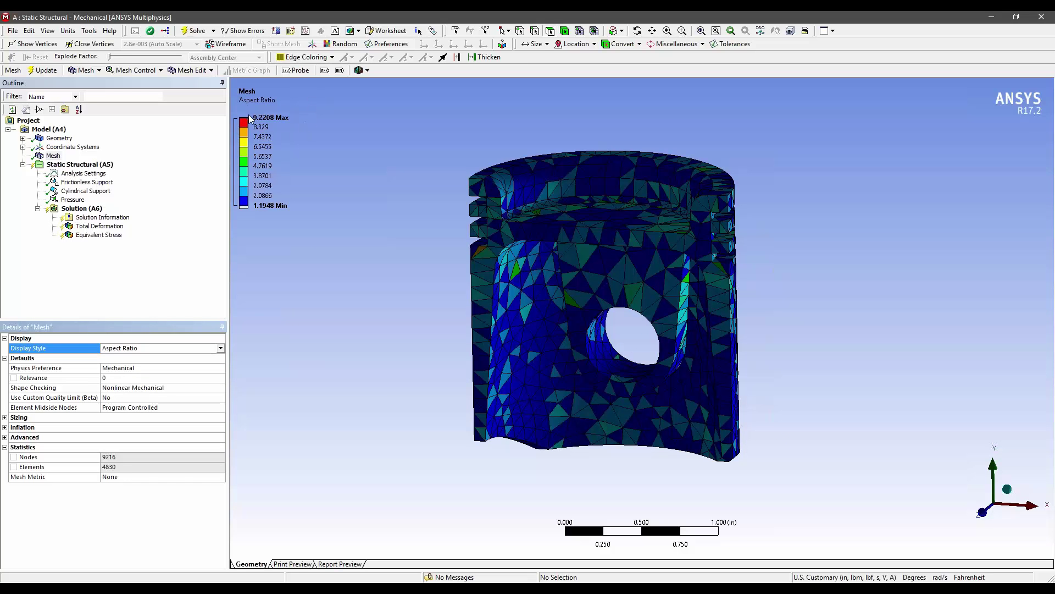
Return Shape Checking to Standard Mechanical and regenerate the mesh, giving max aspect ratio 14.883.
left_click(217, 389)
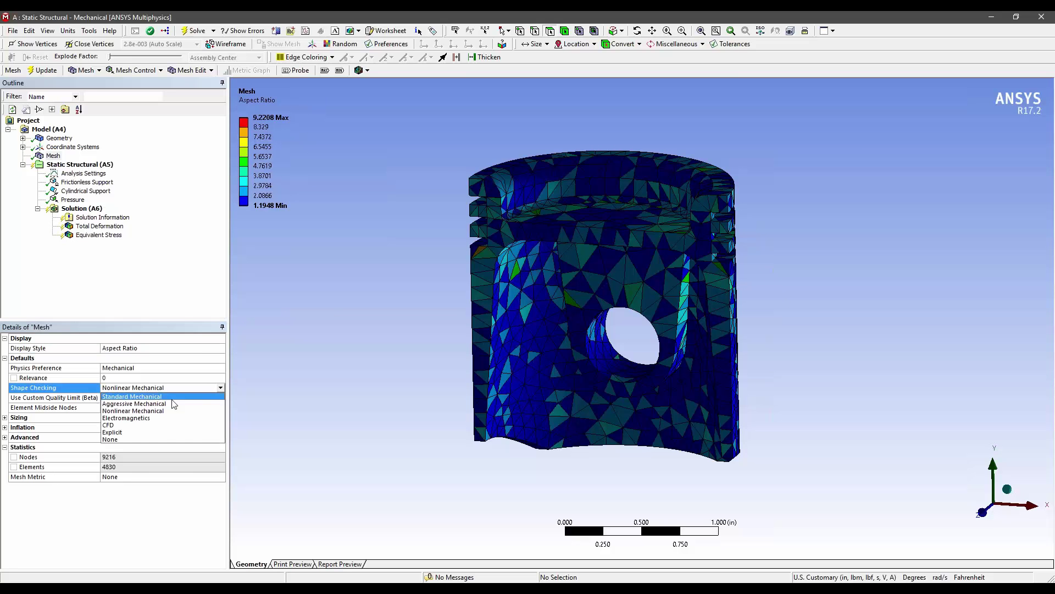
left_click(132, 396)
right_click(53, 156)
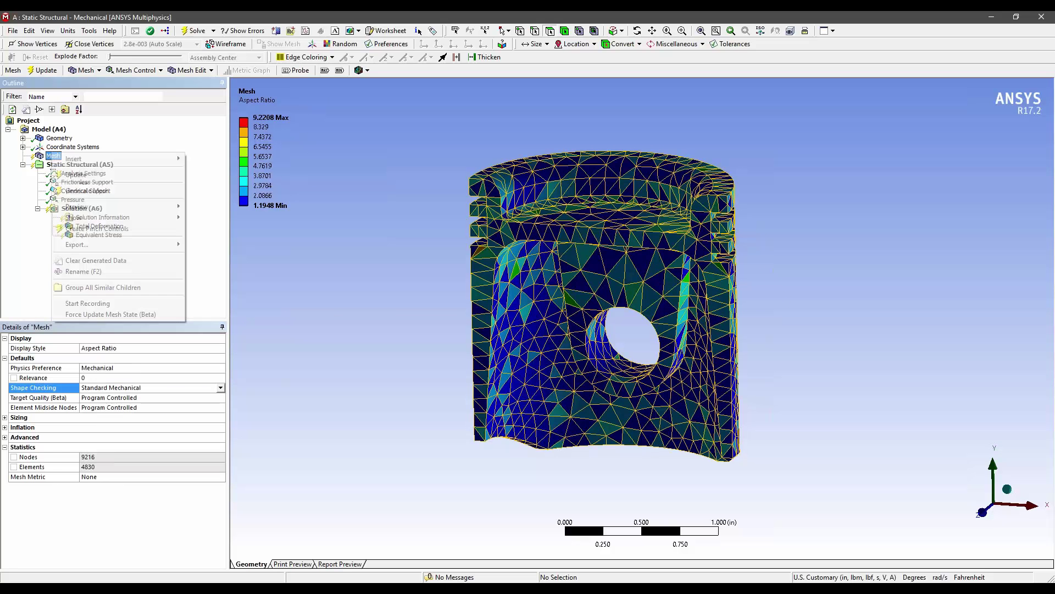
left_click(96, 191)
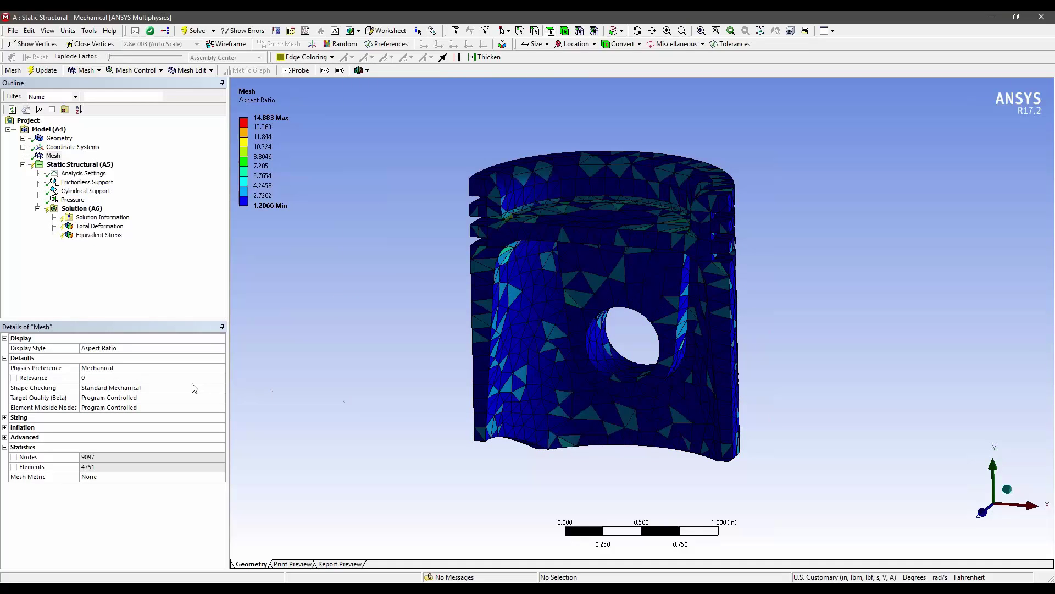
Keep Standard Mechanical shape checking and colour the mesh by Jacobian Ratio.
left_click(223, 389)
left_click(221, 388)
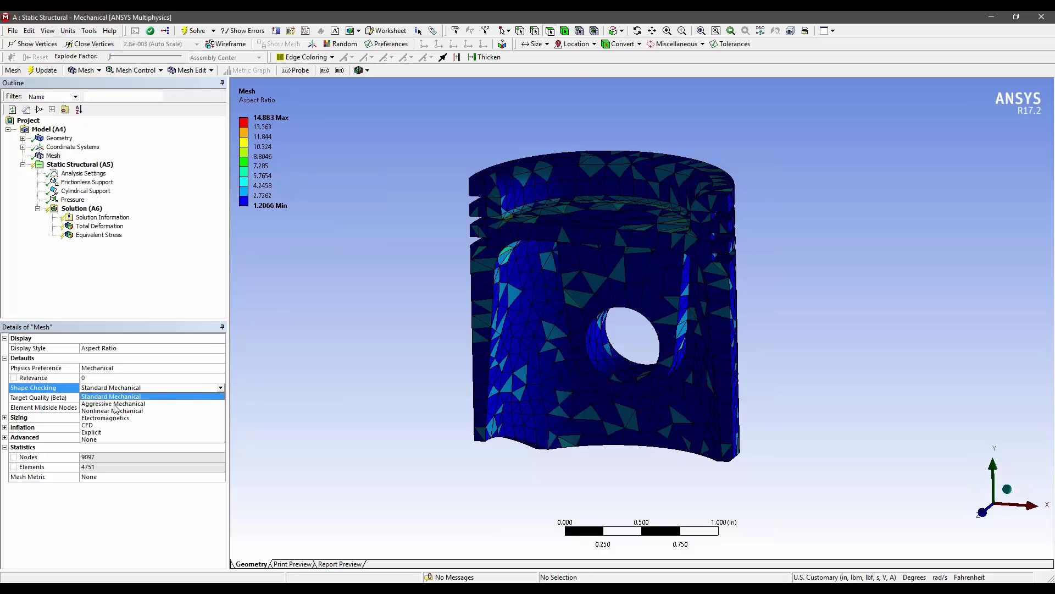
left_click(219, 397)
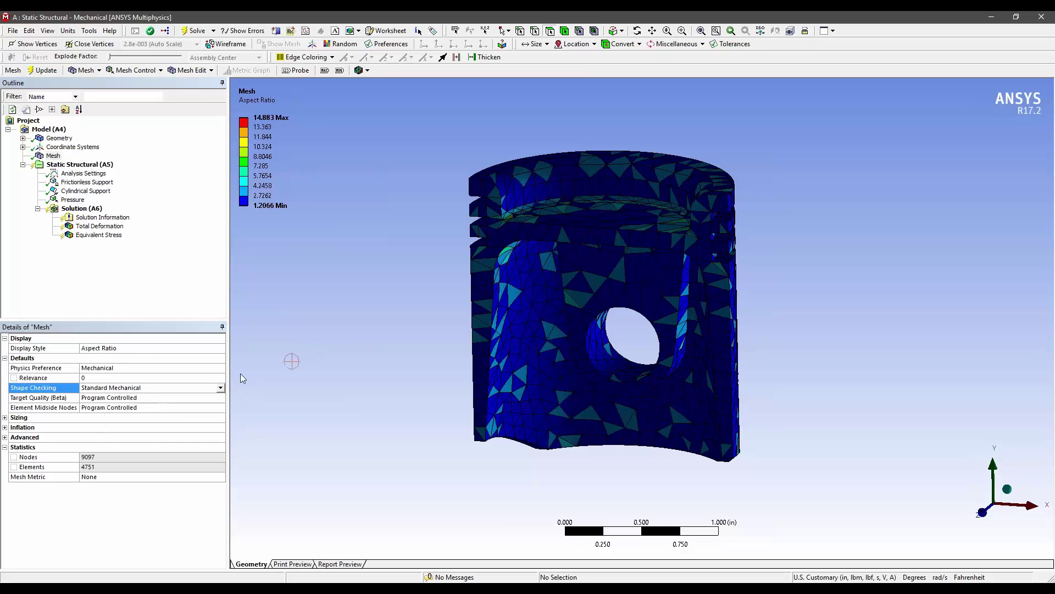
left_click(146, 352)
left_click(221, 348)
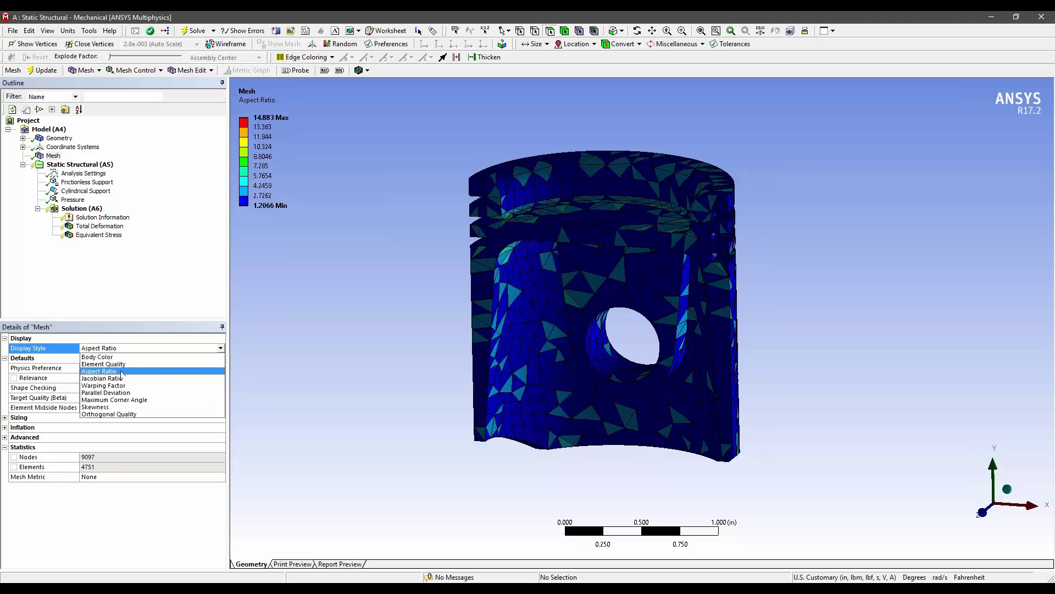
left_click(109, 380)
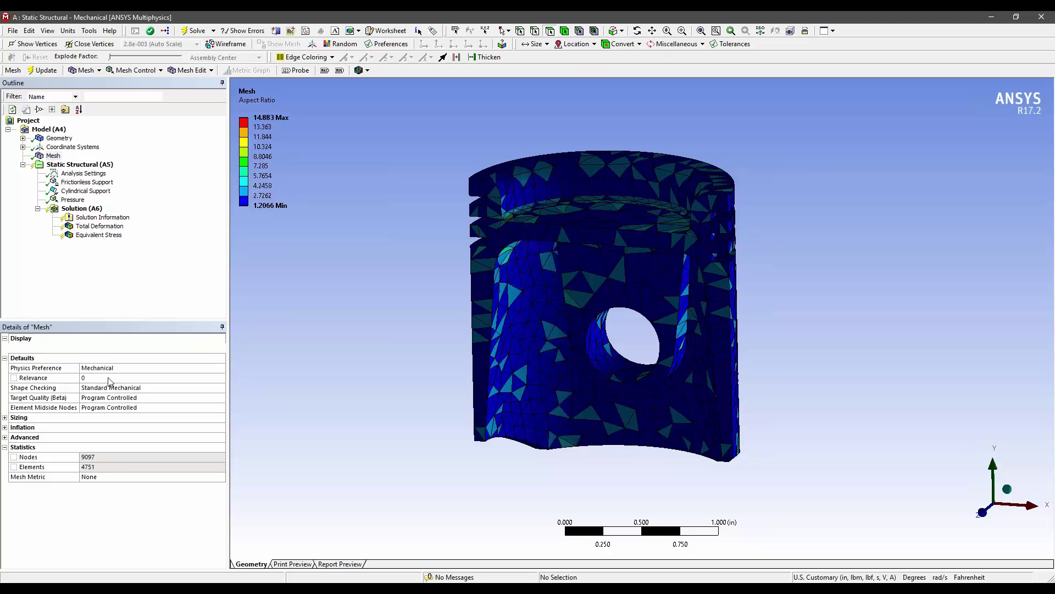
Set the Jacobian Ratio legend minimum to -100.
left_click(275, 206)
type("-100")
key("Return")
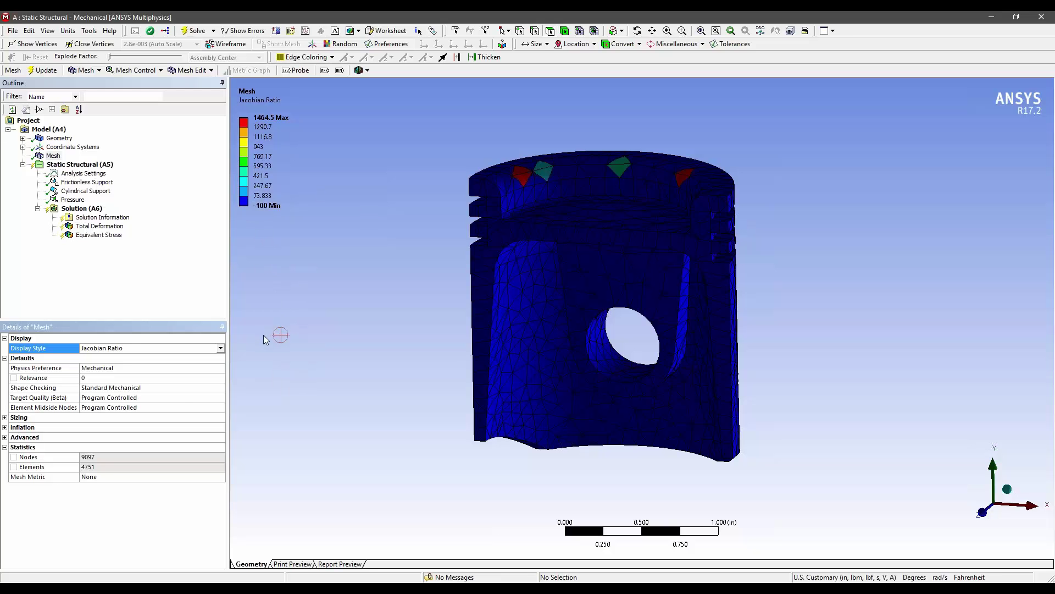
Set Shape Checking to Aggressive Mechanical and regenerate the mesh, leaving the legend maximum unchanged.
left_click(218, 388)
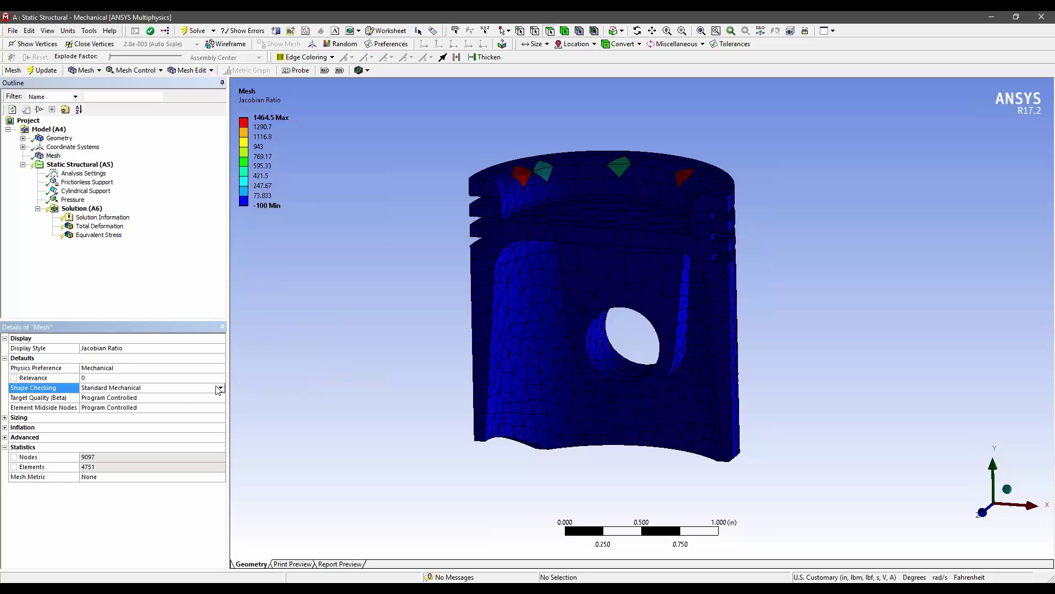
left_click(219, 388)
left_click(170, 407)
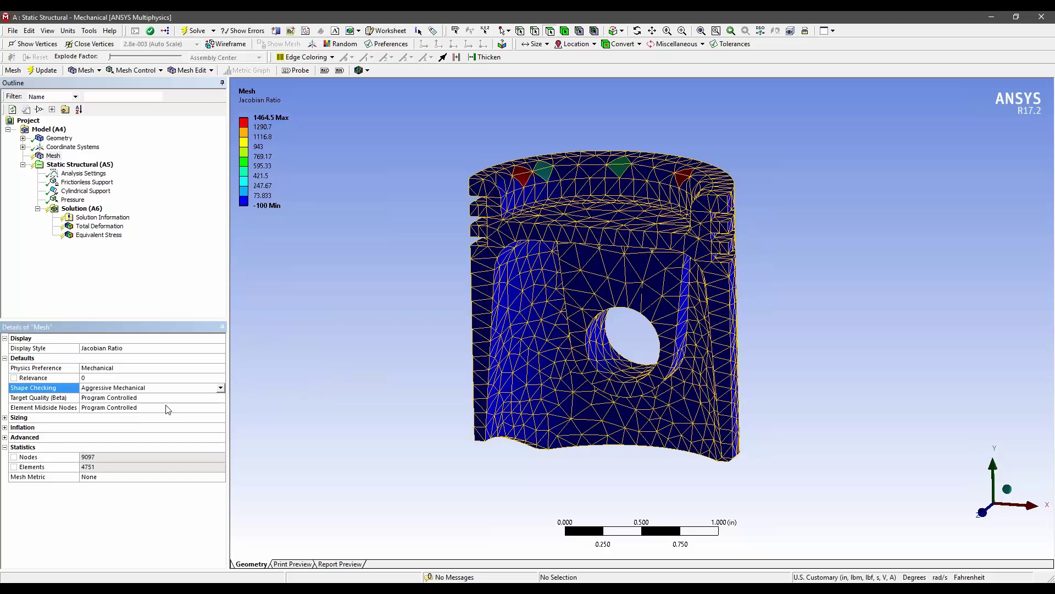
right_click(55, 158)
left_click(98, 192)
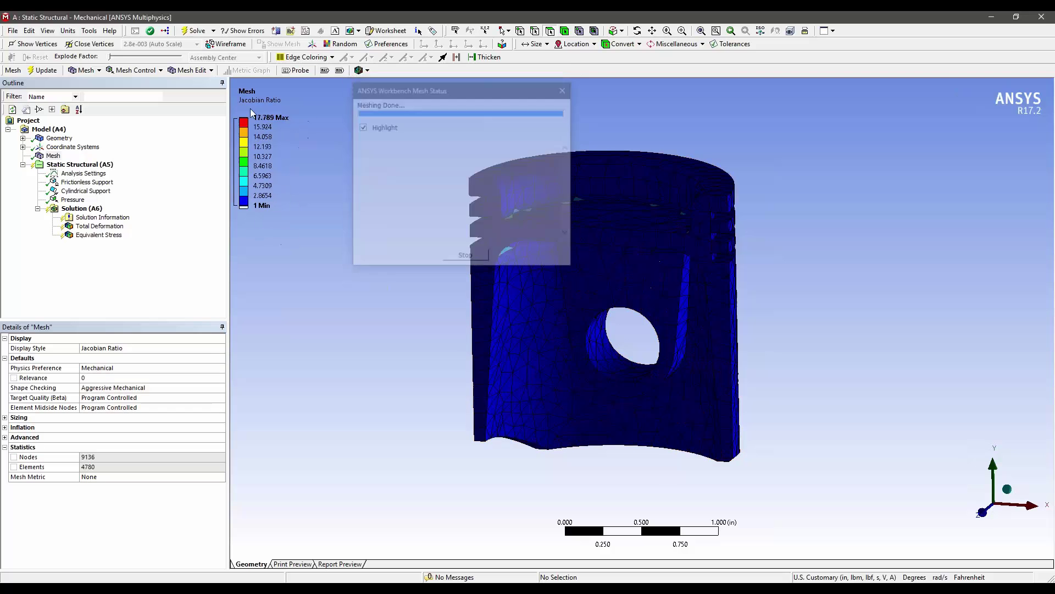
left_click(279, 118)
left_click(301, 154)
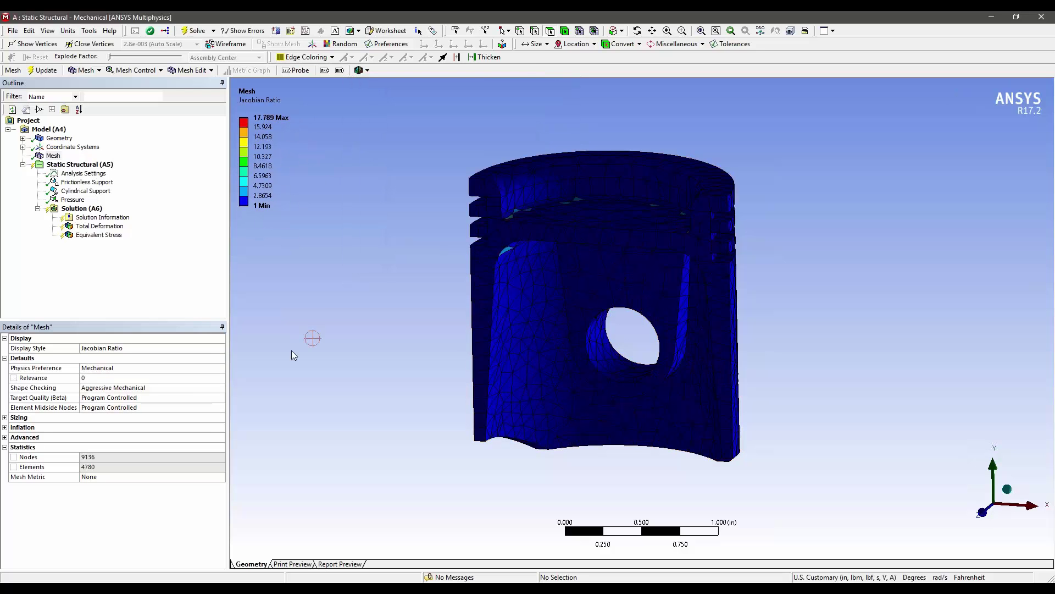
Switch Shape Checking to Nonlinear Mechanical and regenerate, bringing max Jacobian ratio down to 4.9395.
left_click(221, 388)
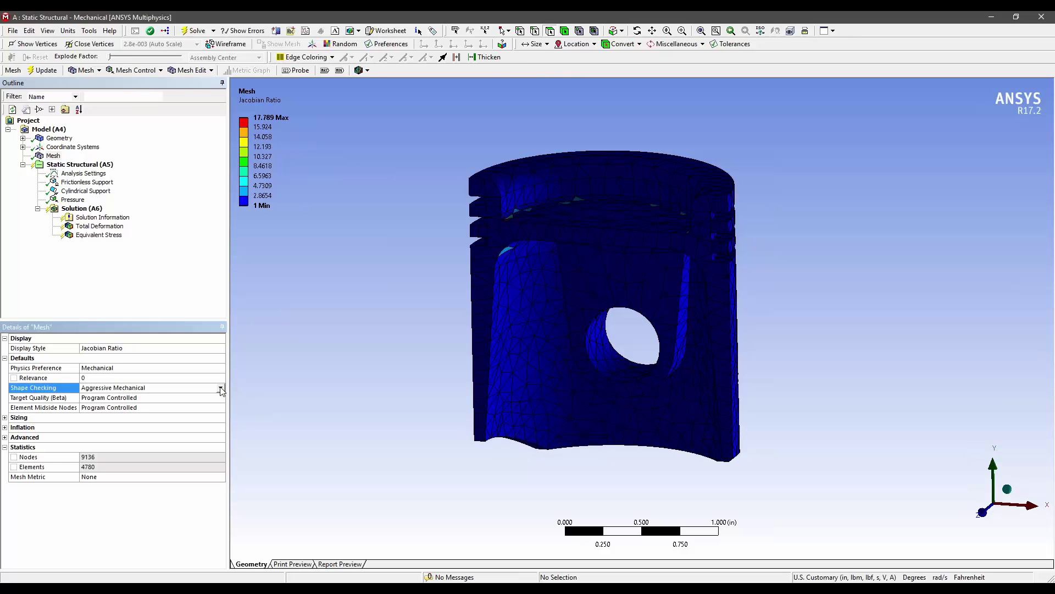
left_click(221, 388)
left_click(165, 413)
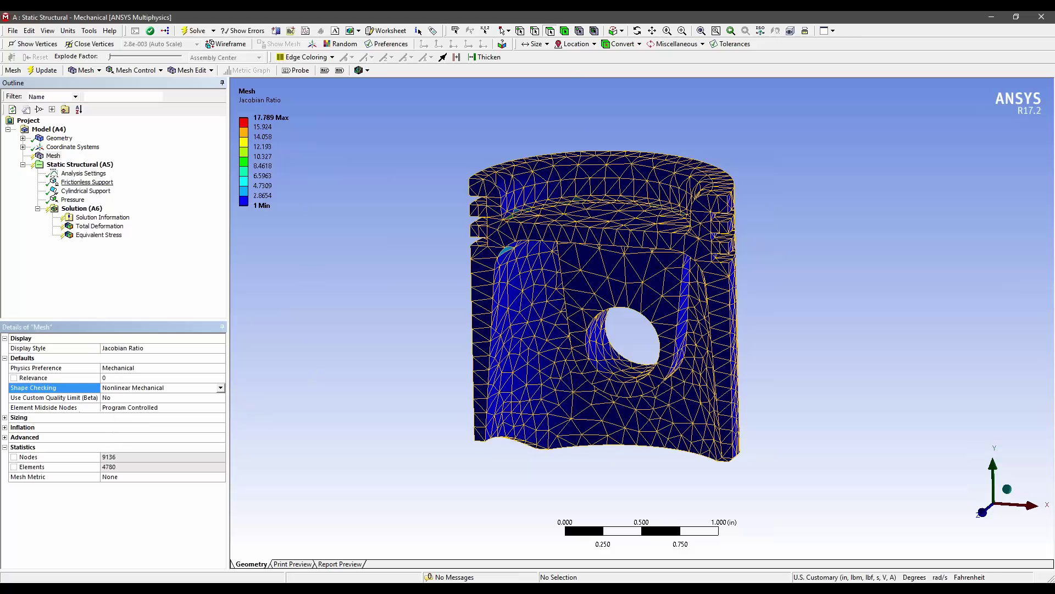
right_click(49, 156)
left_click(85, 194)
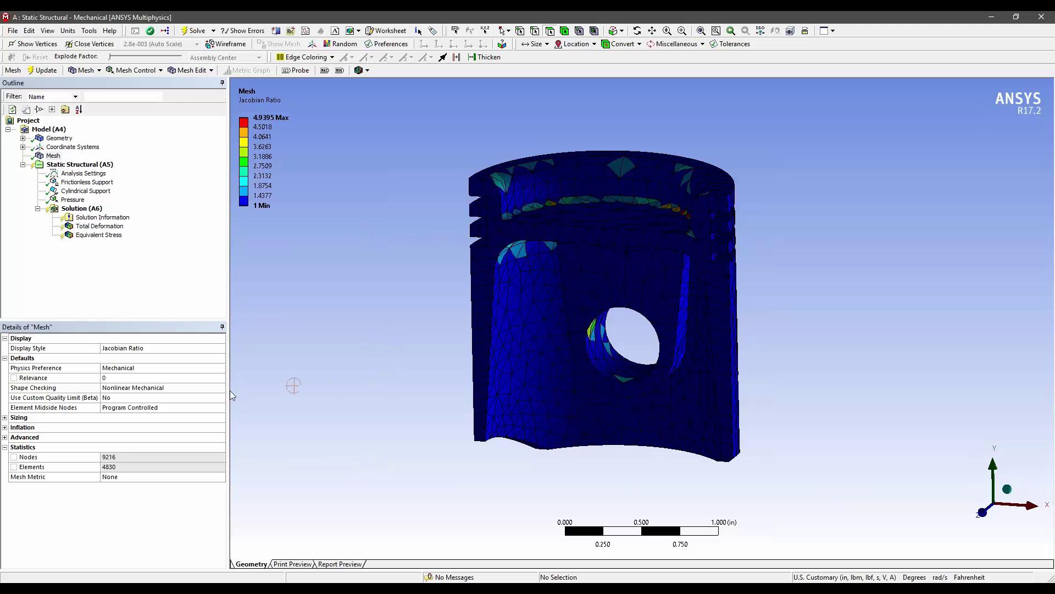
left_click(137, 391)
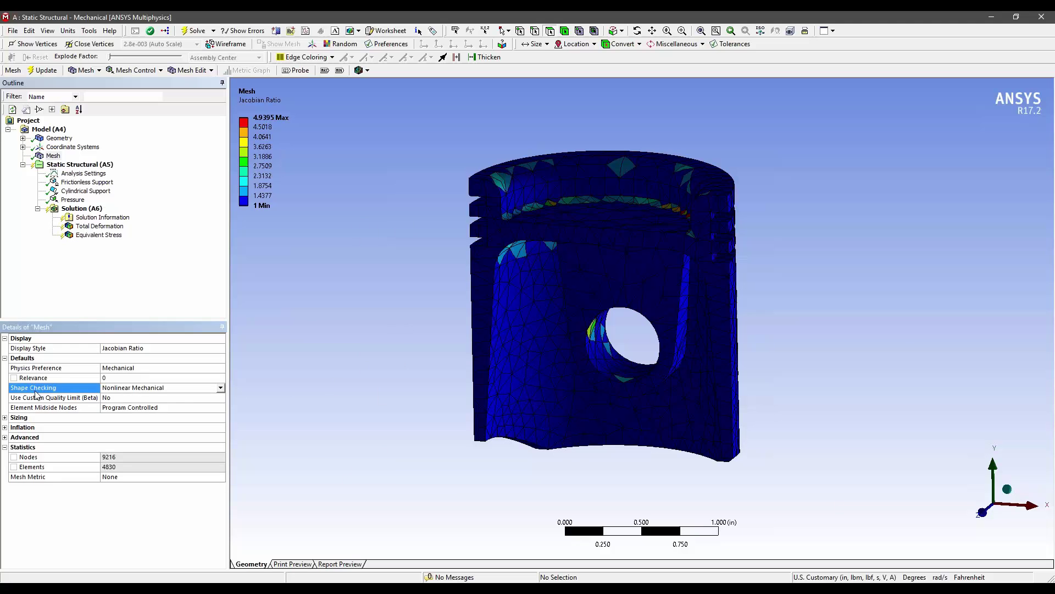